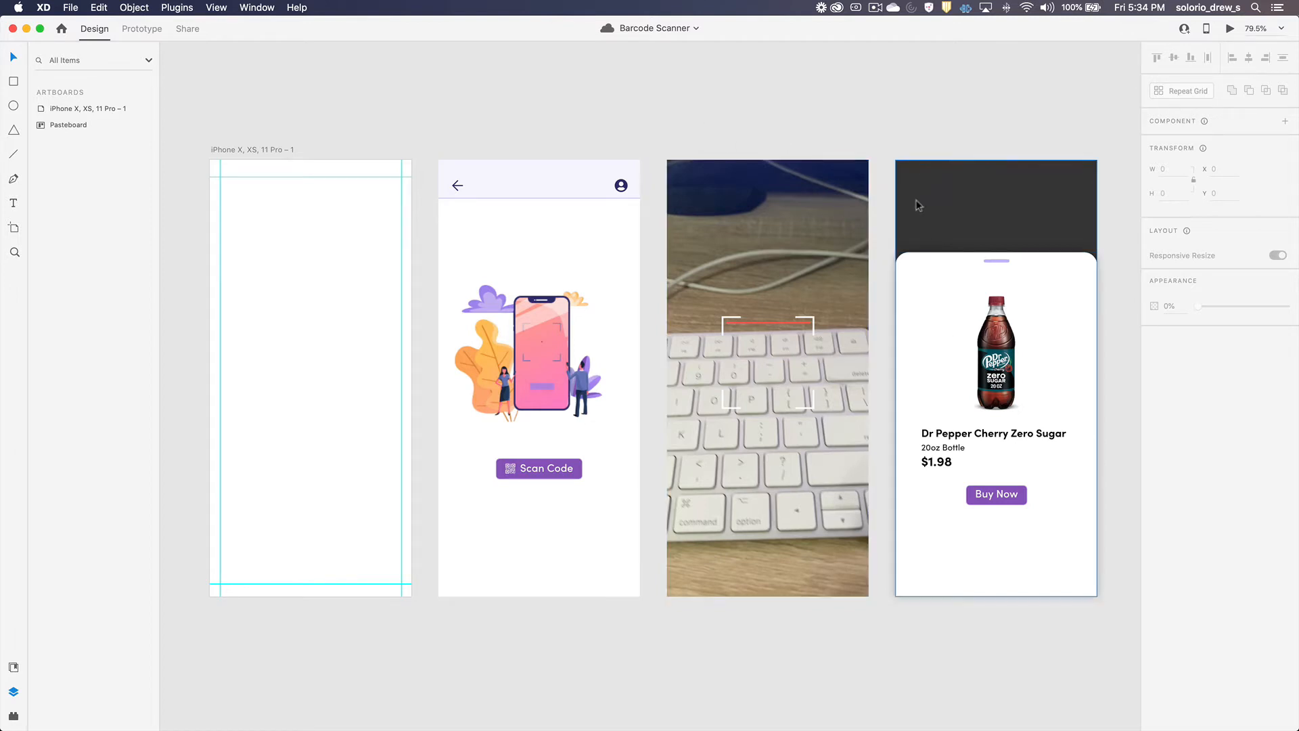
Step: Move the Drawer group from the pasteboard into the Scan group, directly above the Scan Lottie layer
left_click(944, 204)
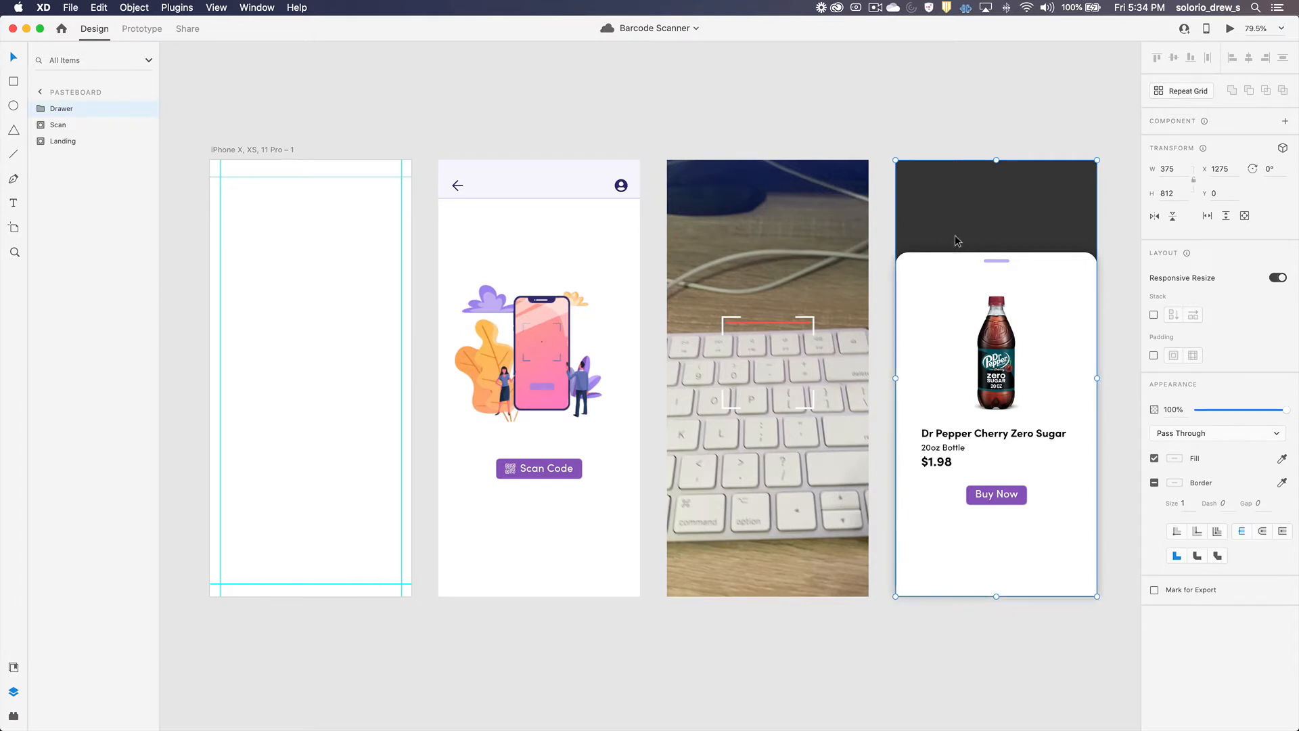
key("BackSpace")
left_click(769, 217)
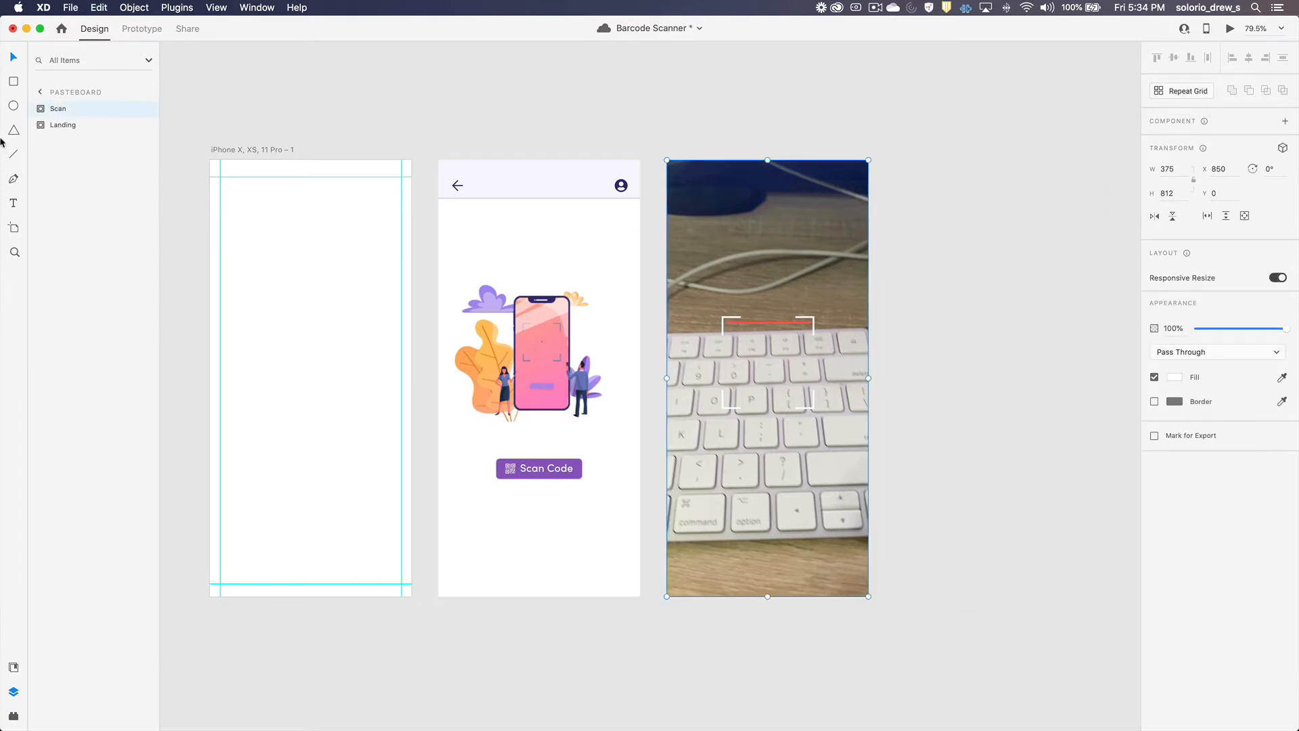
left_click(41, 111)
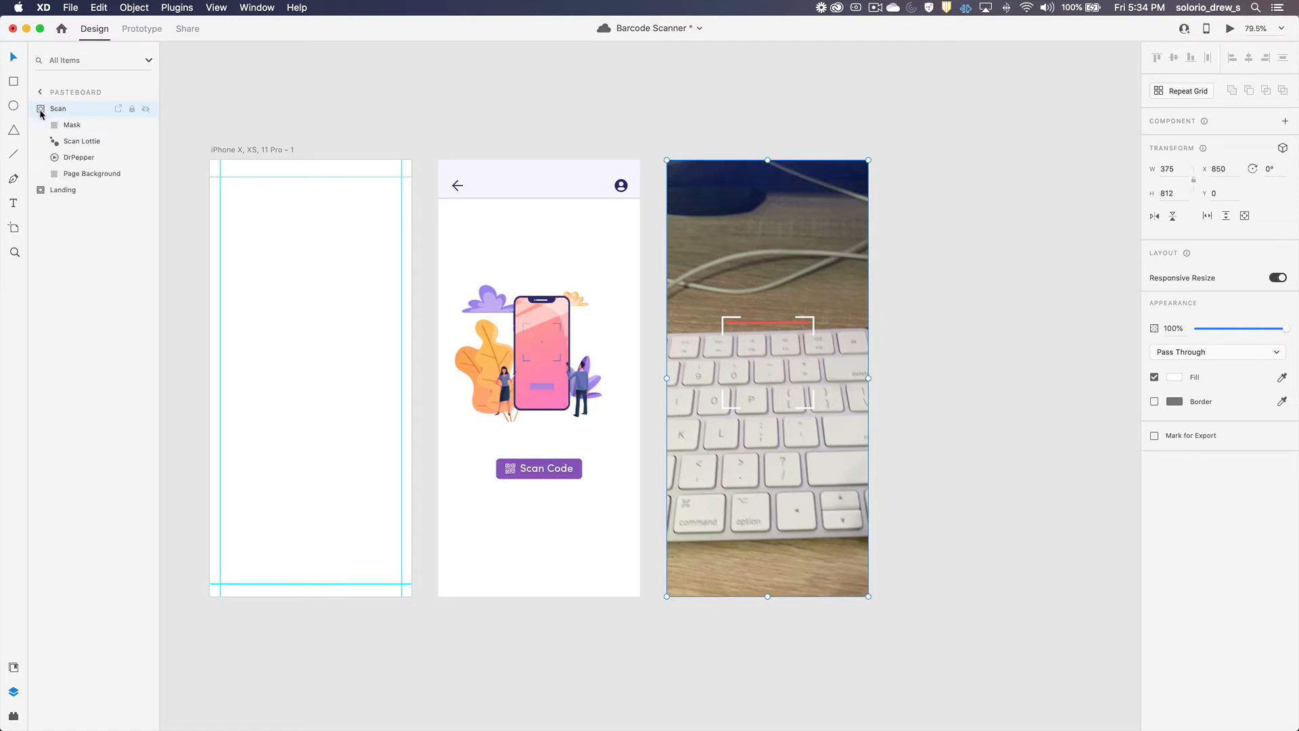
left_click(77, 142)
key("super+v")
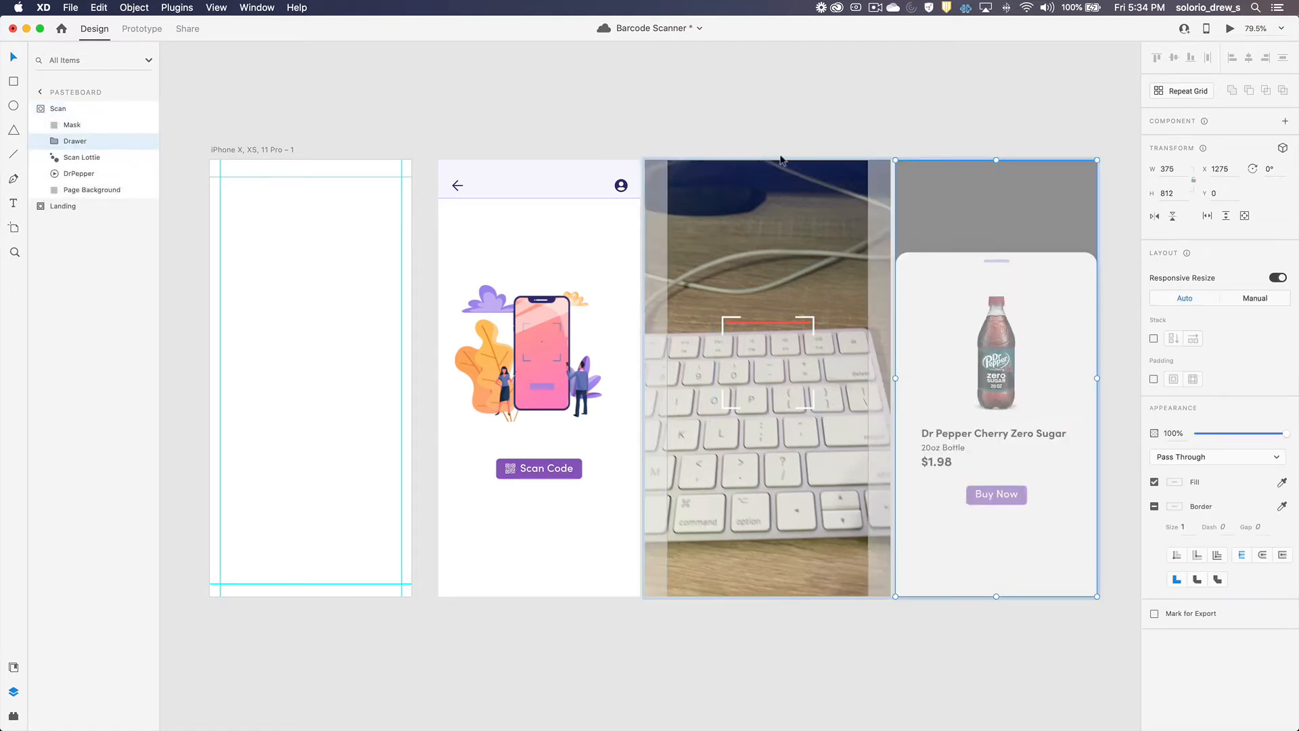
Step: Align the Drawer group over the scan screen at X 850, Y 0 and expand its layers
left_click_drag(956, 220, 729, 215)
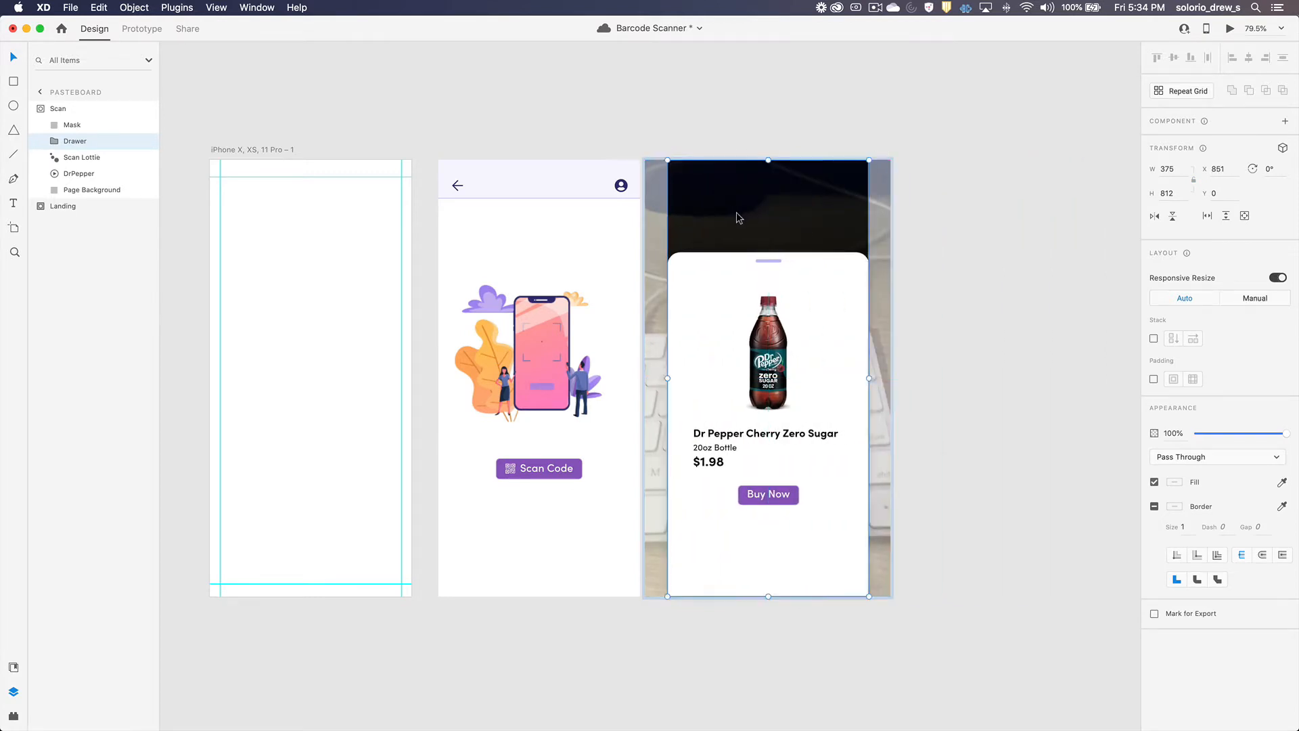
left_click(56, 141)
key("Left")
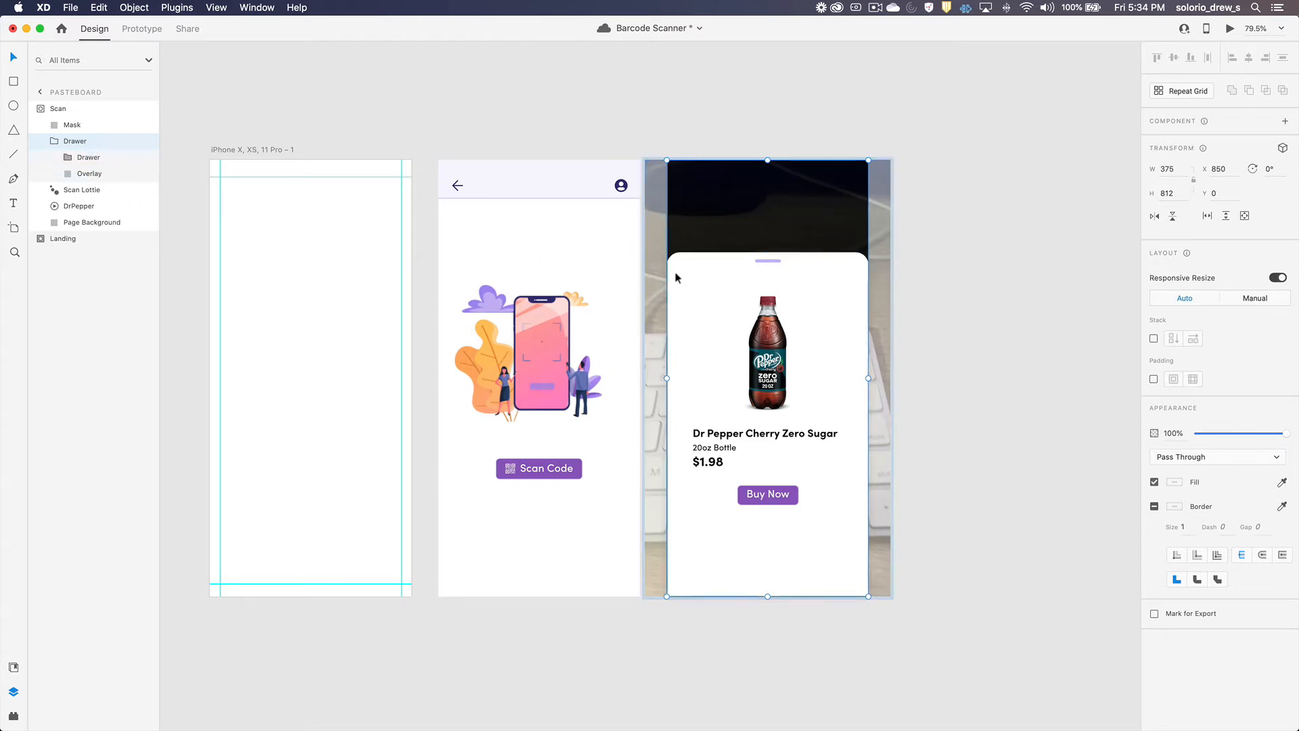
Step: Move the inner Drawer group below the scan screen to Y 812 and set the Overlay layer's opacity to 0%
left_click(86, 157)
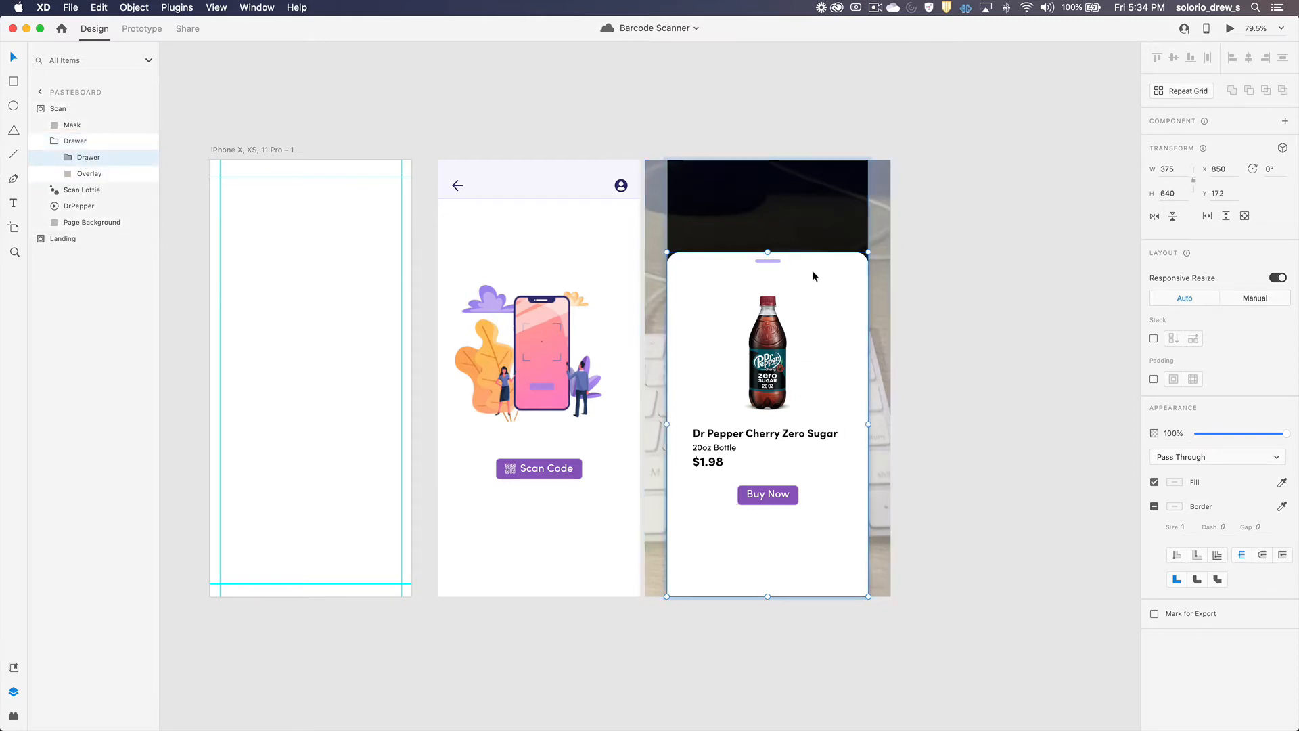
left_click_drag(812, 270, 801, 614)
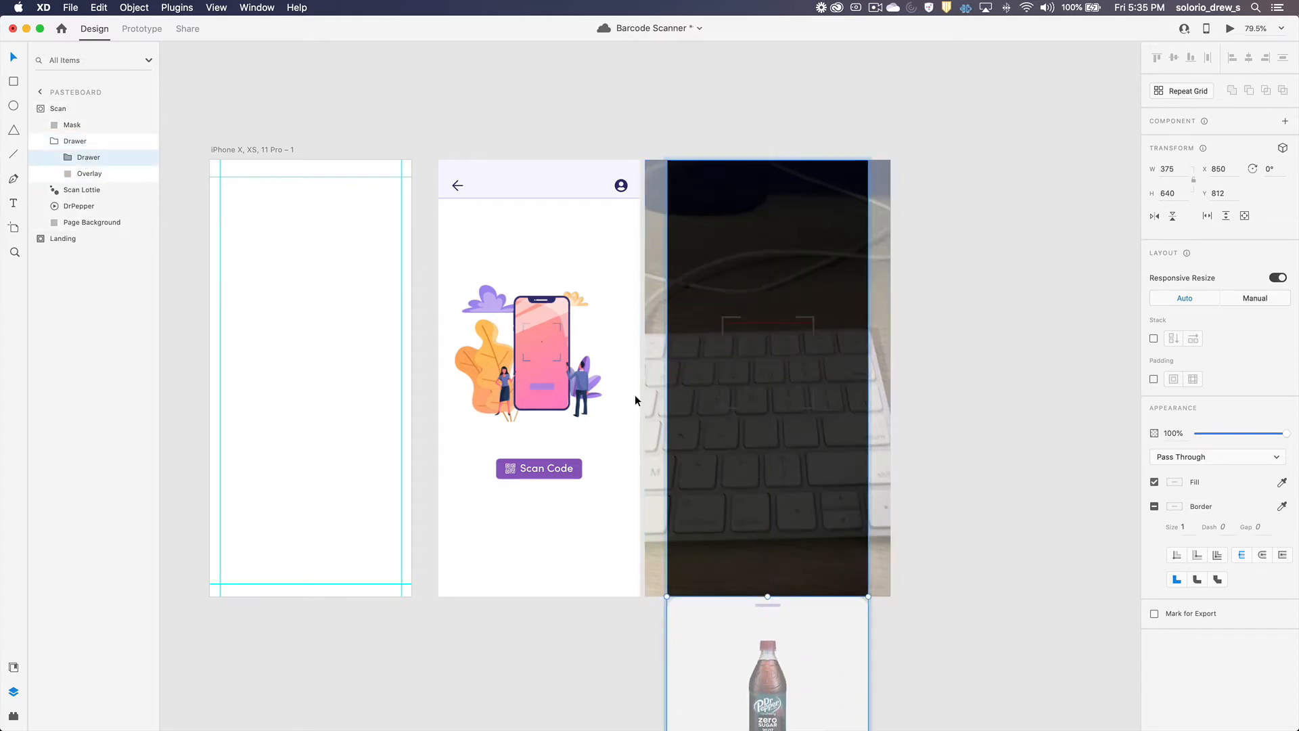
left_click(95, 174)
left_click_drag(1268, 352, 1197, 352)
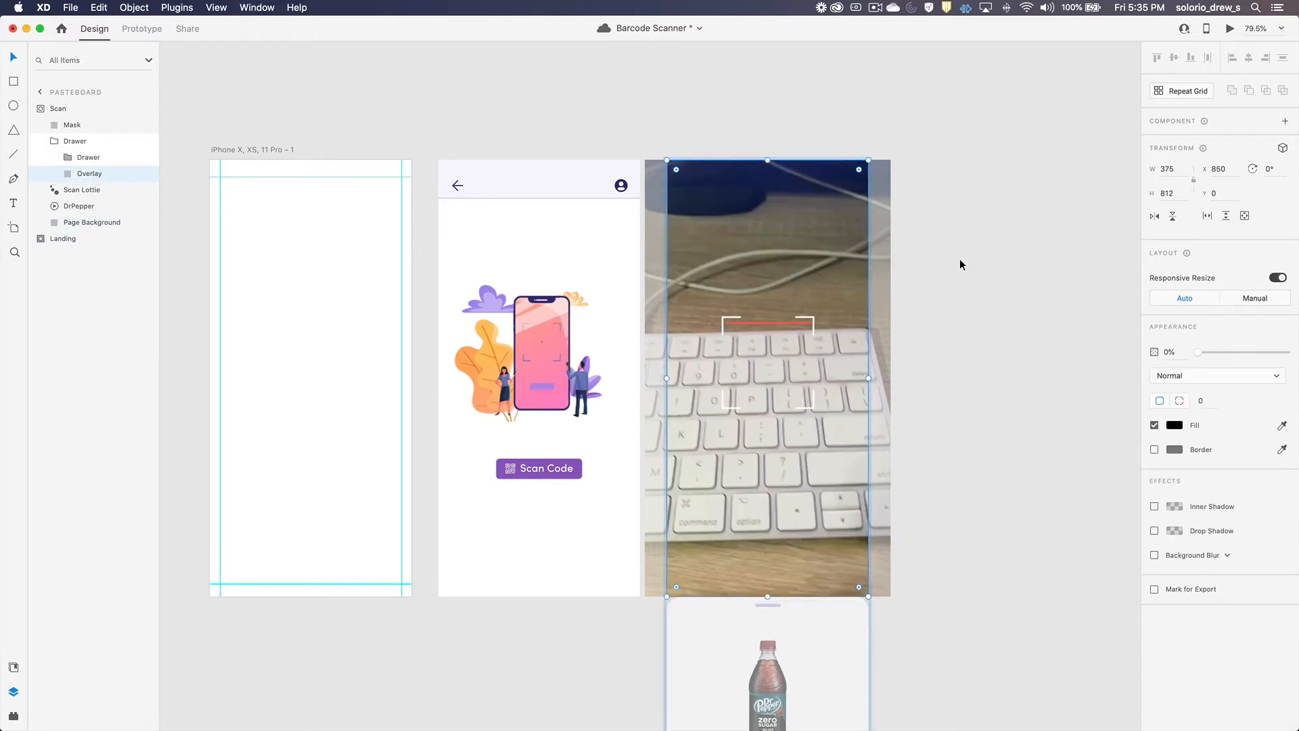
left_click(935, 255)
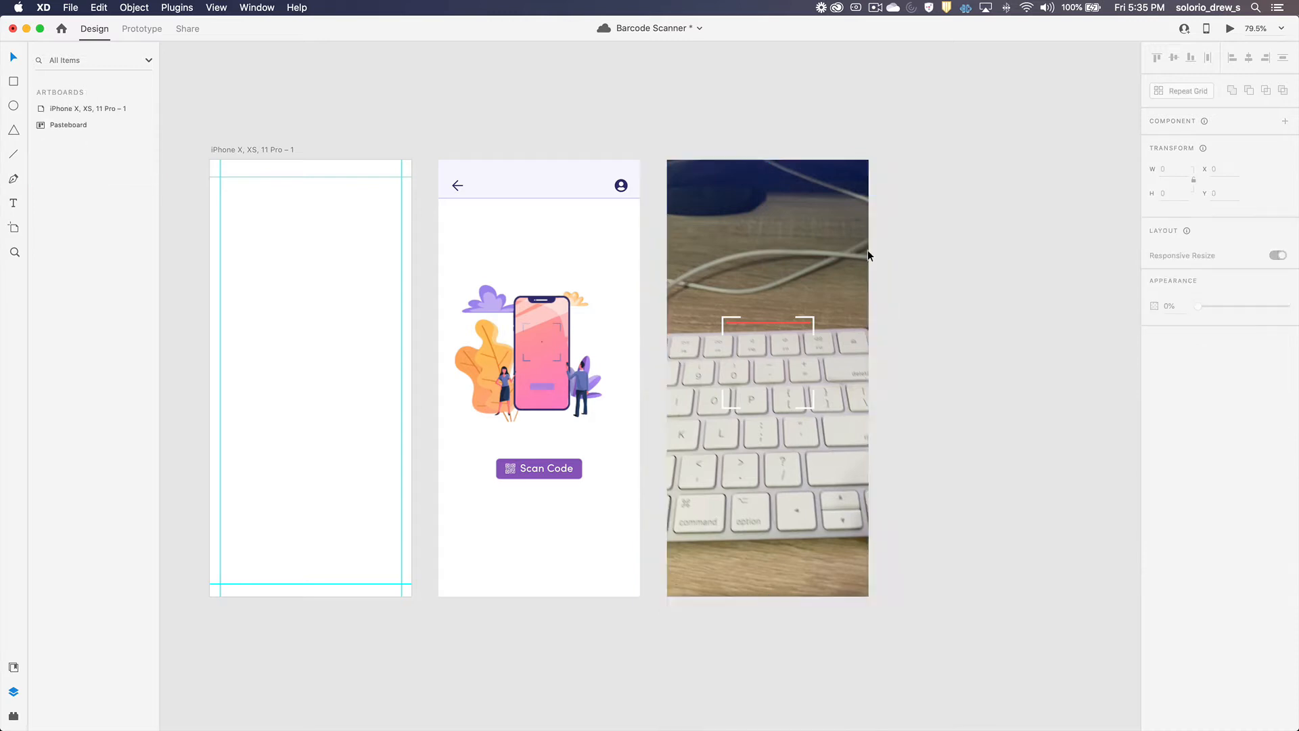
Step: Stack the Scan group on the Landing screen at X 425, Y 0 and send it behind the Landing group
left_click(757, 240)
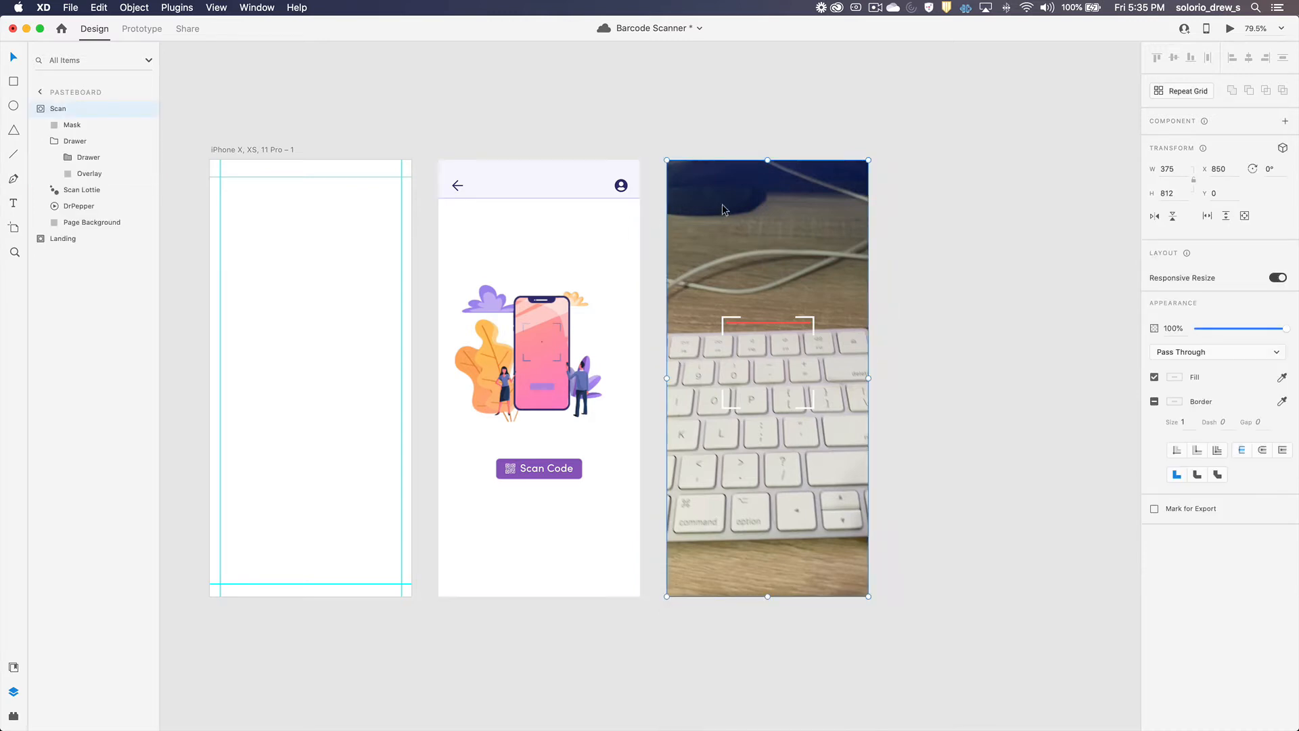
left_click_drag(721, 204, 496, 201)
left_click_drag(677, 134, 563, 251)
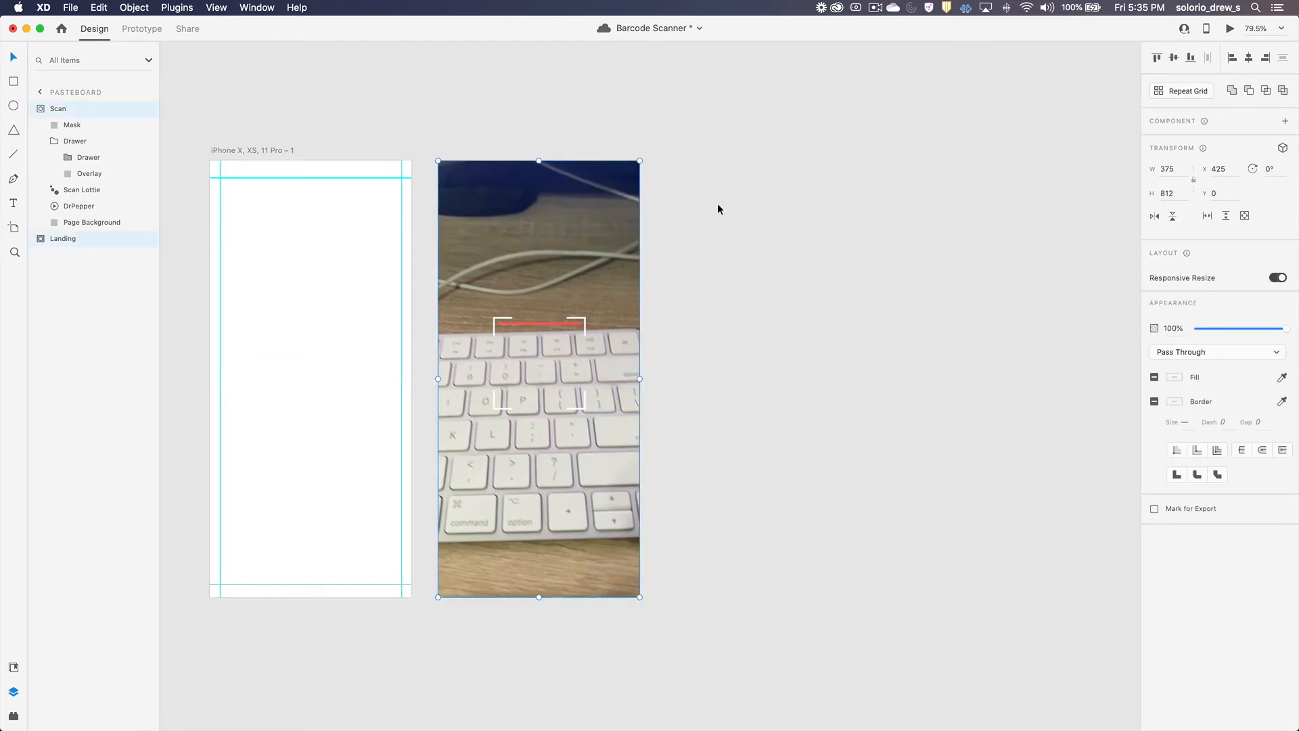
left_click(769, 191)
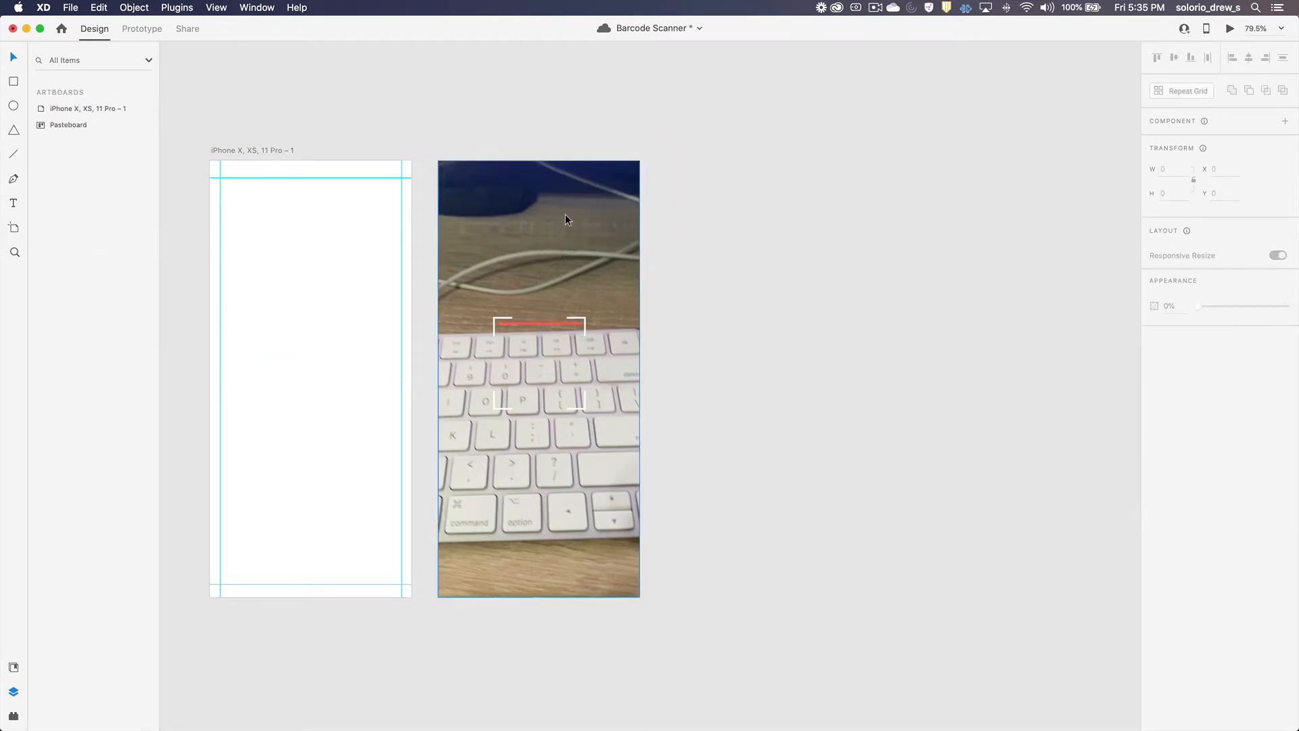
left_click(566, 213)
key("super+bracketleft")
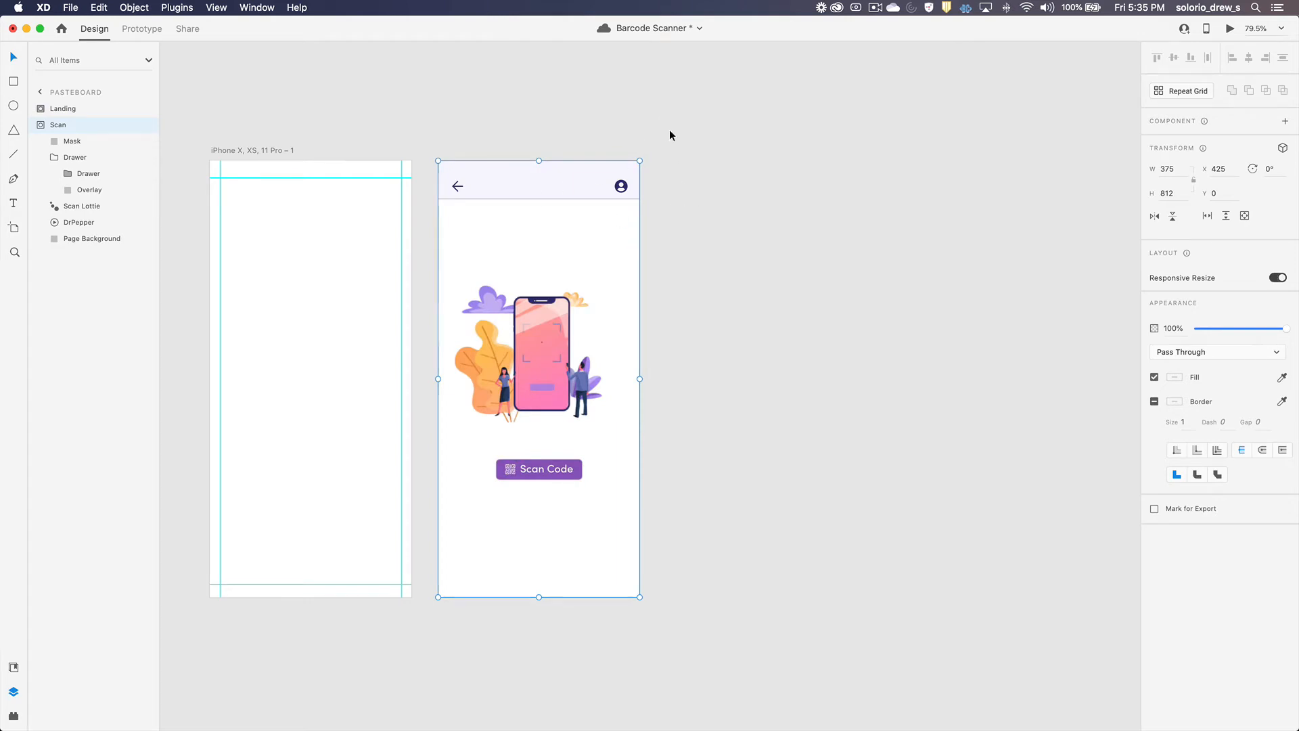
Step: Move the Landing and Scan groups together onto the iPhone artboard at X 0, Y 0
left_click_drag(662, 140, 519, 339)
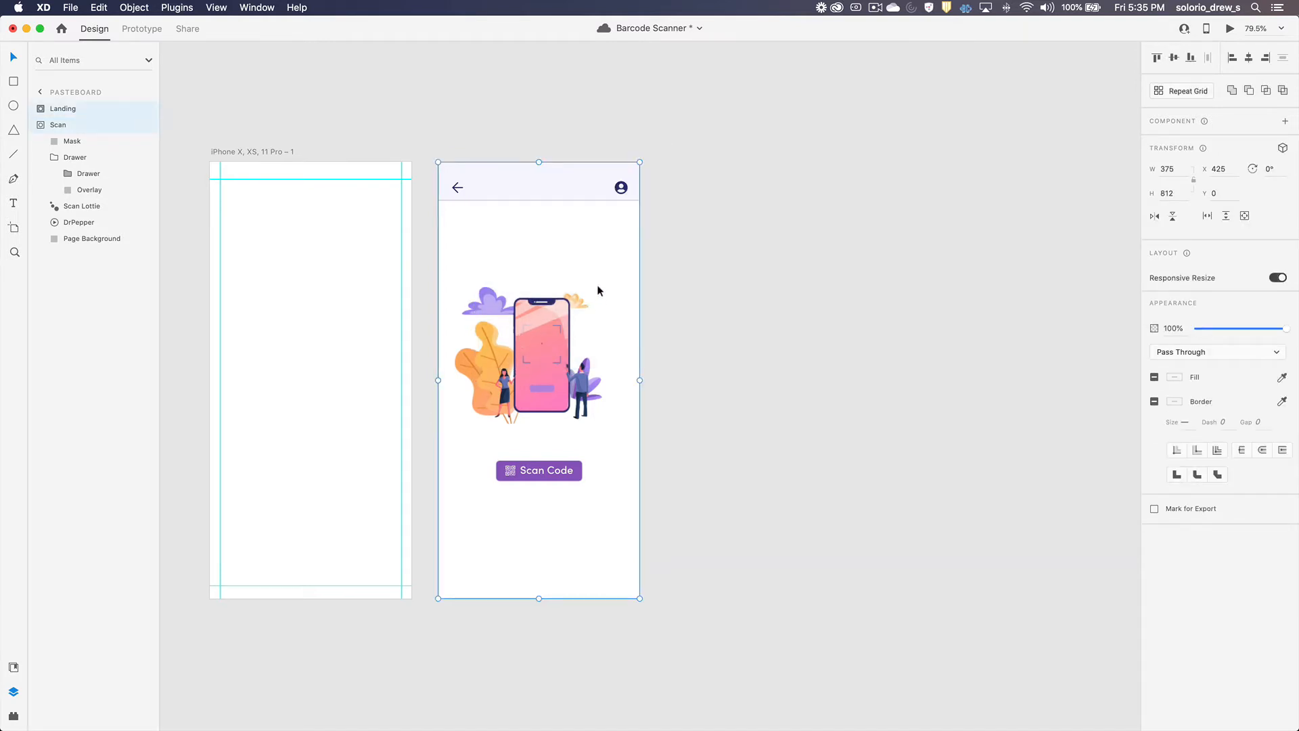
left_click_drag(512, 229, 281, 225)
scroll(371, 242, "left", 5)
scroll(371, 242, "left", 5)
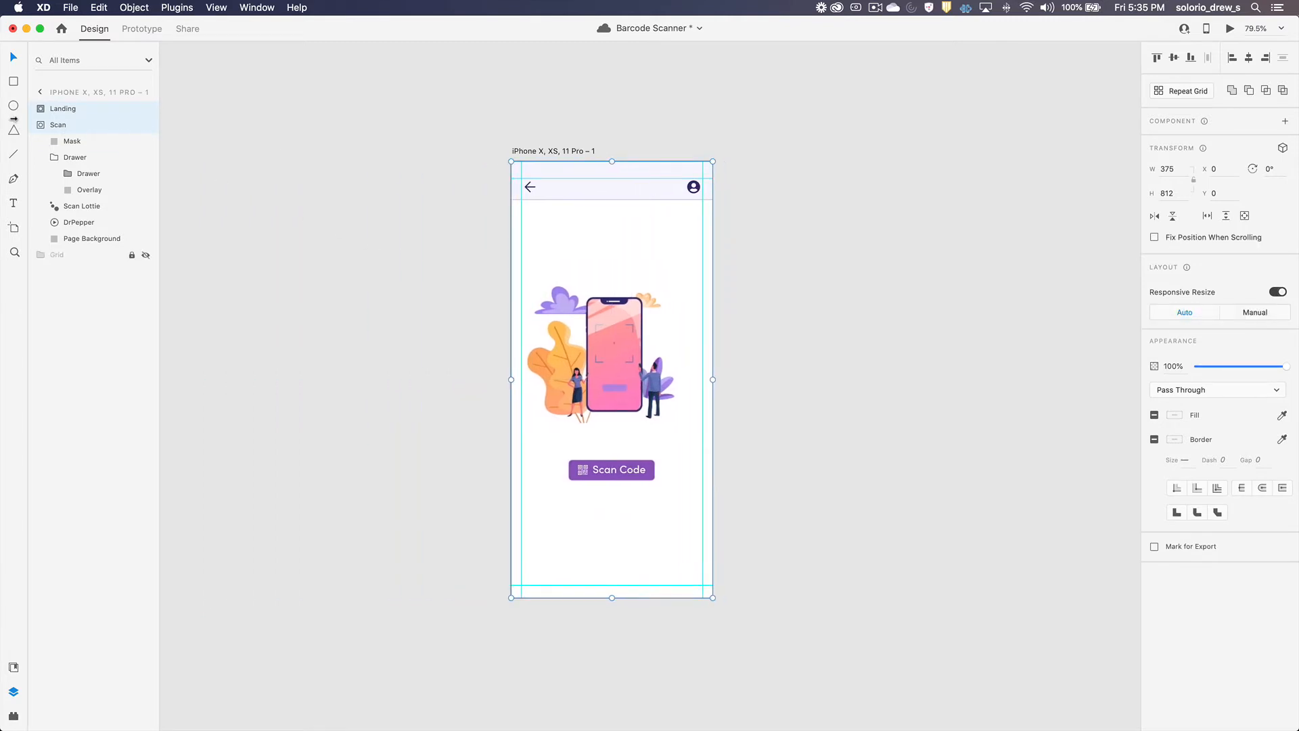
Step: Turn the Landing and Scan groups into a single component
left_click(54, 114)
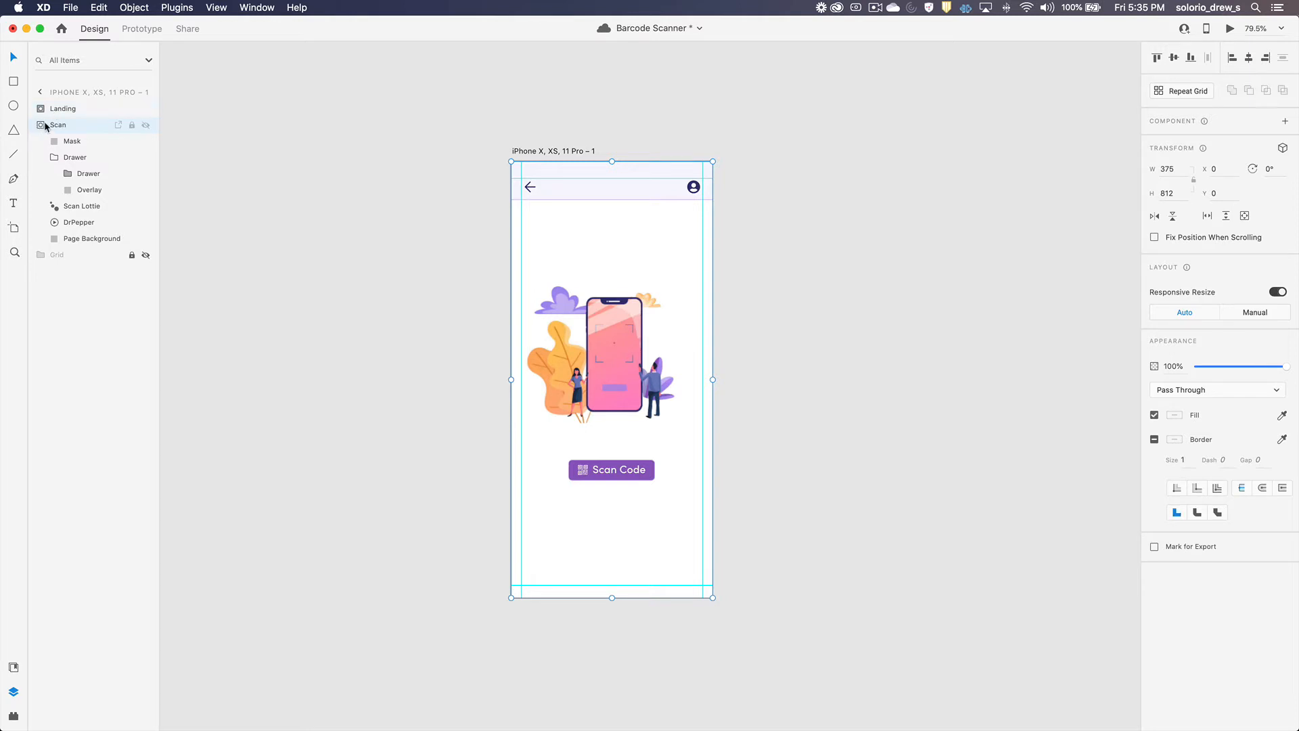
left_click(58, 125, "shift")
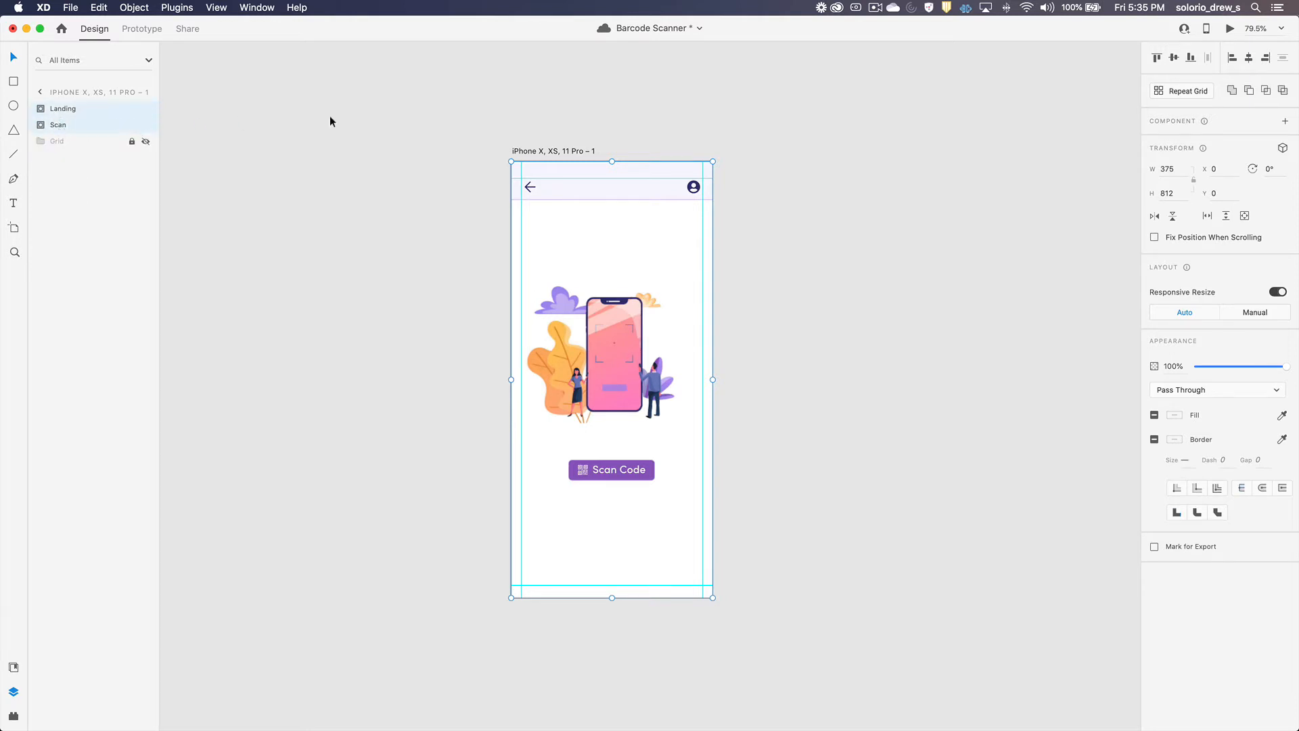
left_click(1285, 122)
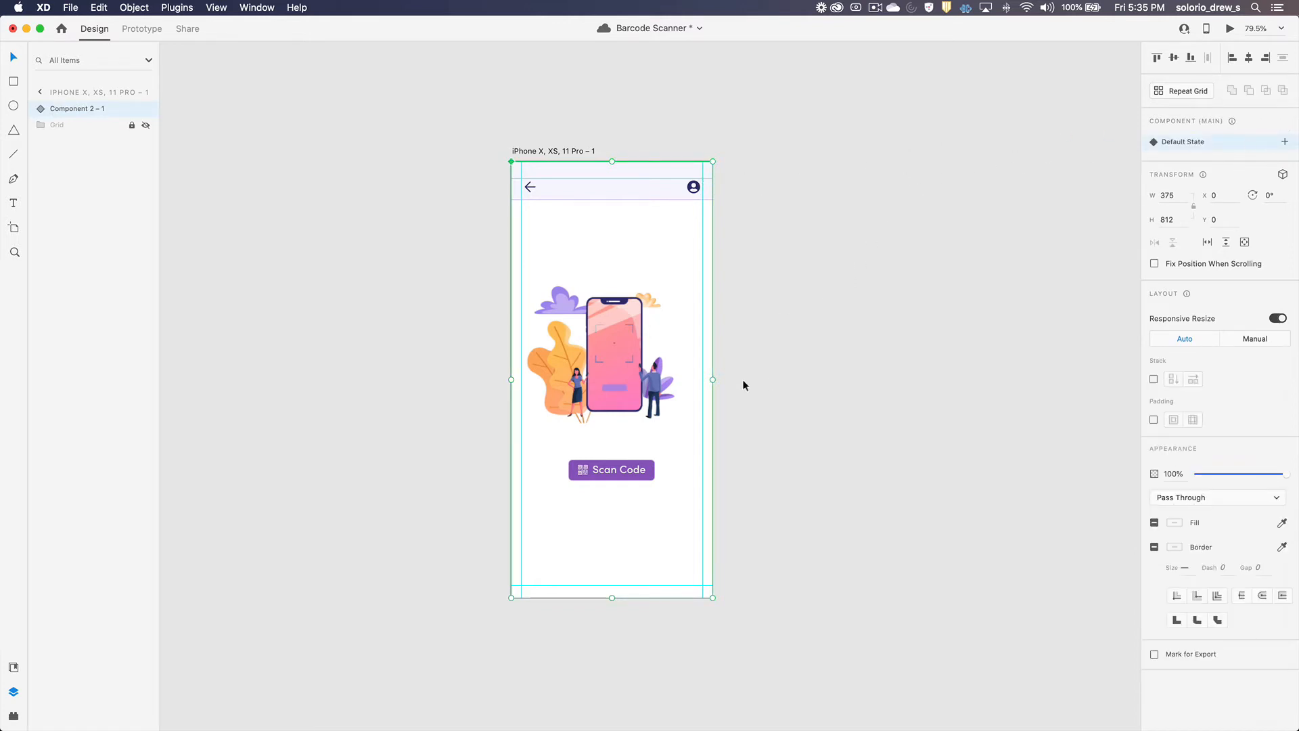
Step: Check the playback setting of the Landing Lottie animation inside the component
double_click(630, 320)
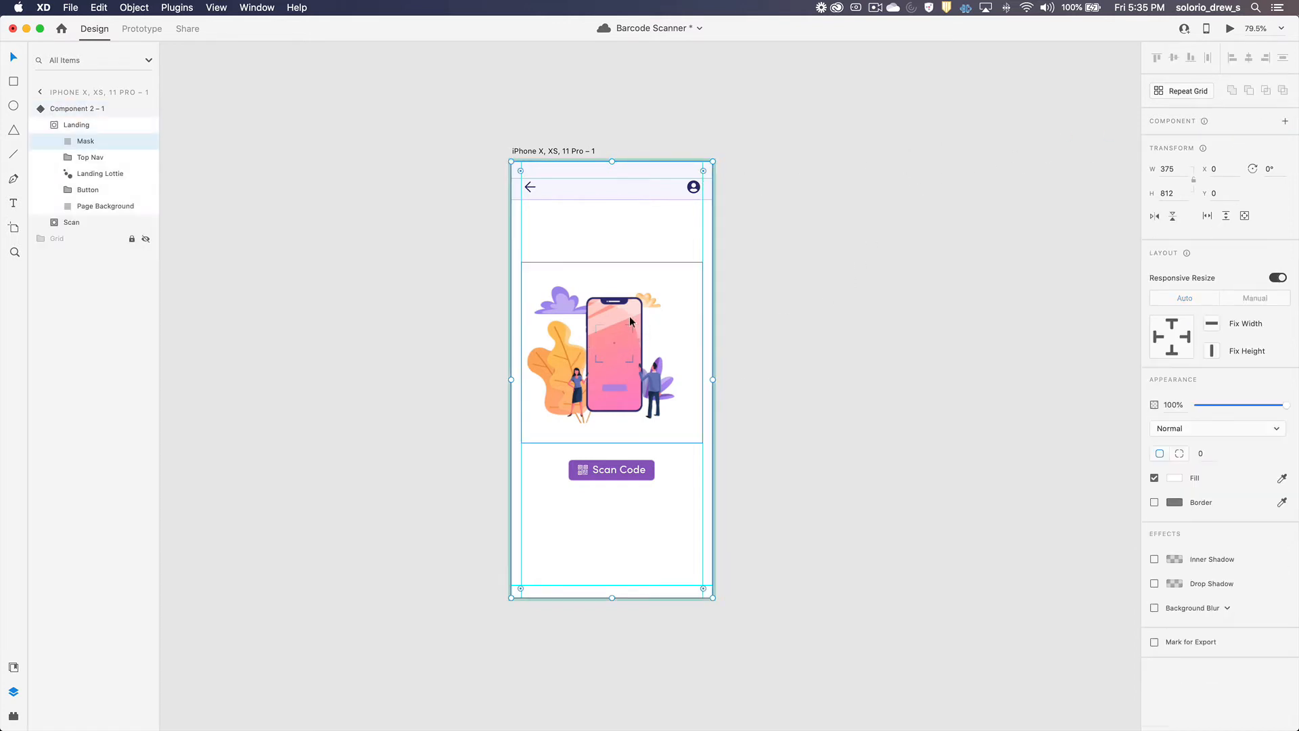
left_click(619, 312)
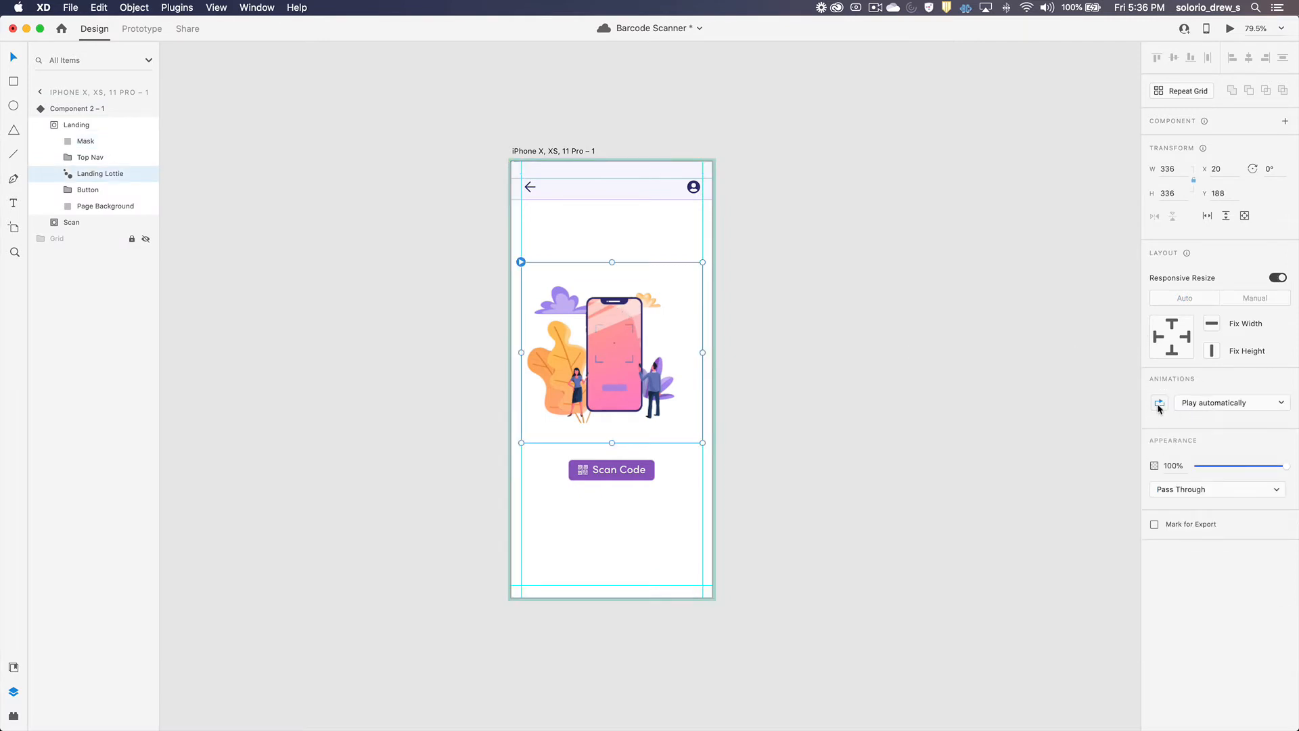
left_click(817, 294)
Step: Add a new state named Scan to the component
left_click(630, 246)
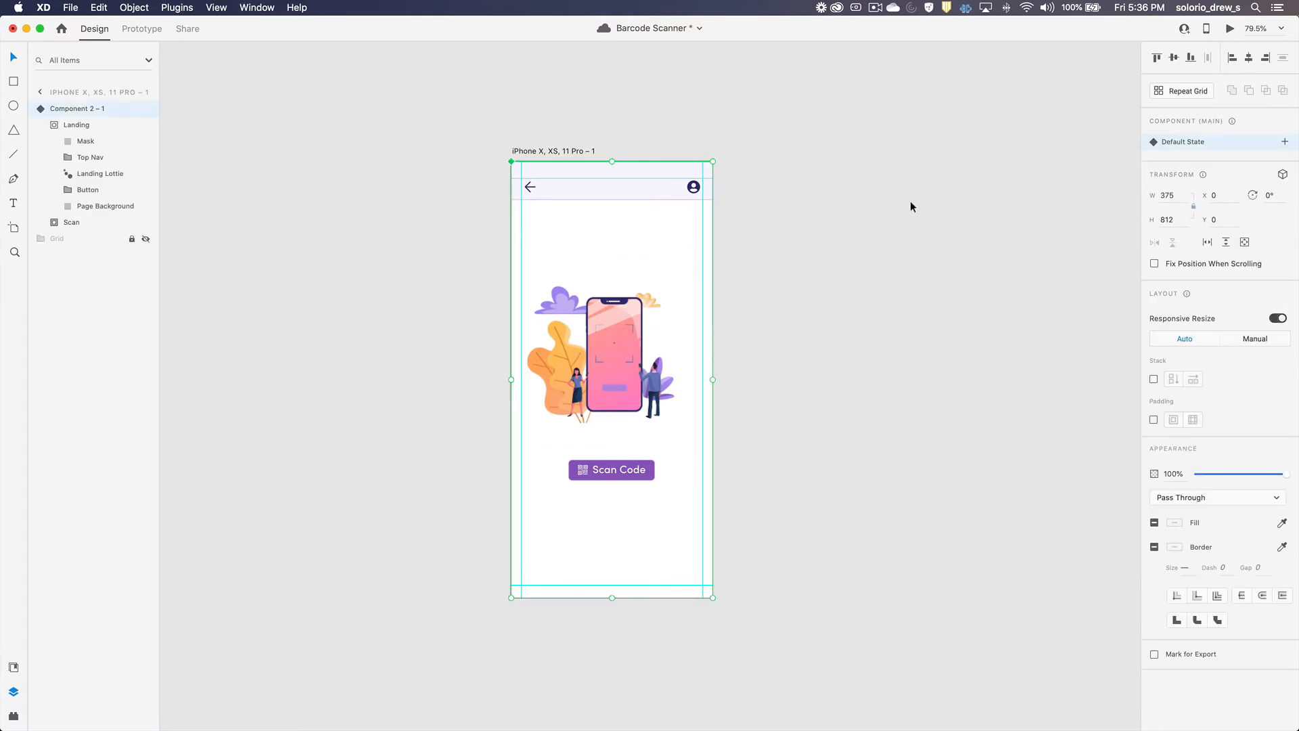
left_click(1284, 142)
left_click(1177, 149)
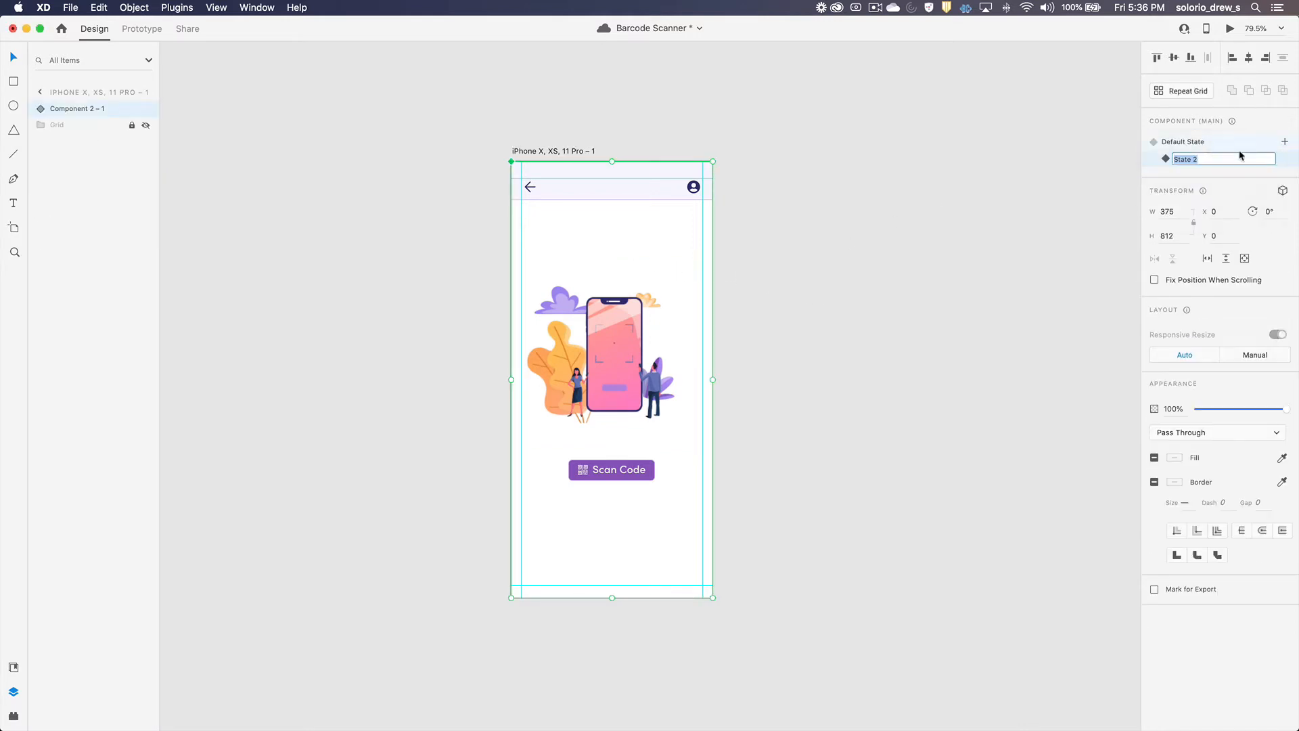
type("Scan")
key("Return")
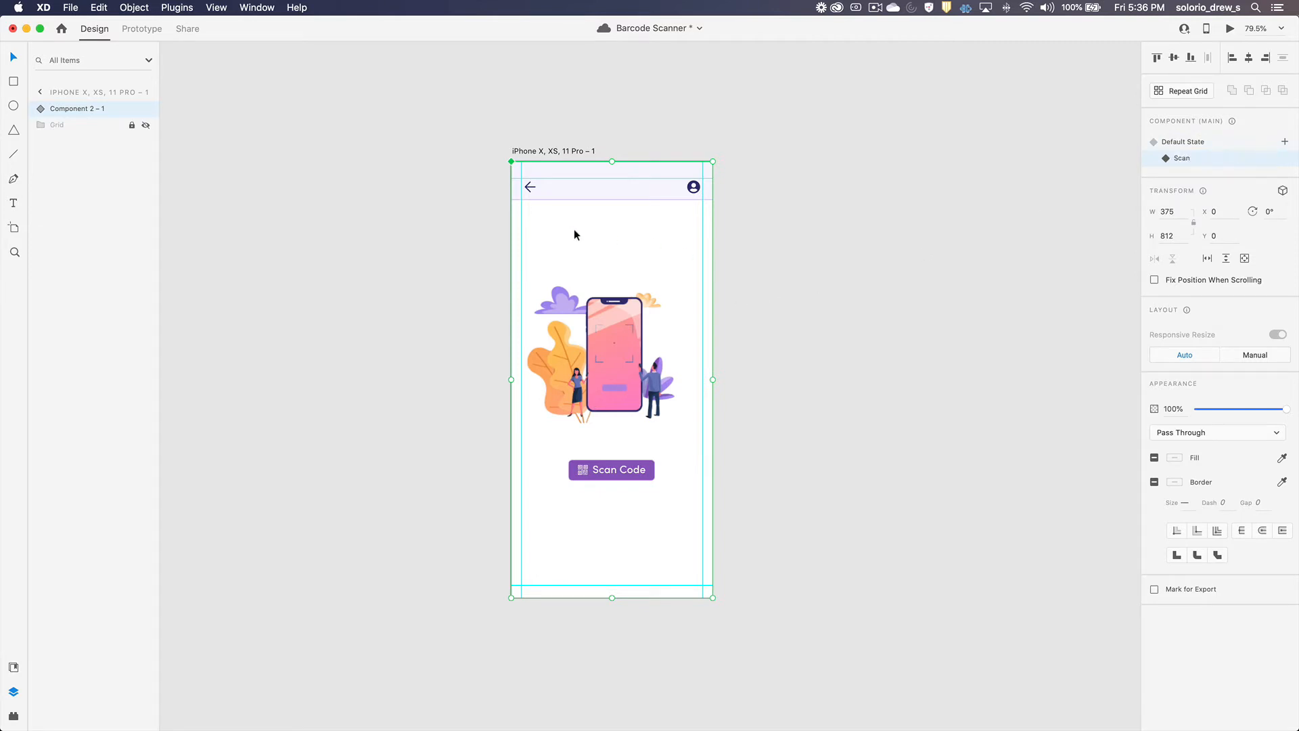
Step: In the Scan state, move the Landing group's Top Nav up above the artboard to Y -72
left_click(39, 108)
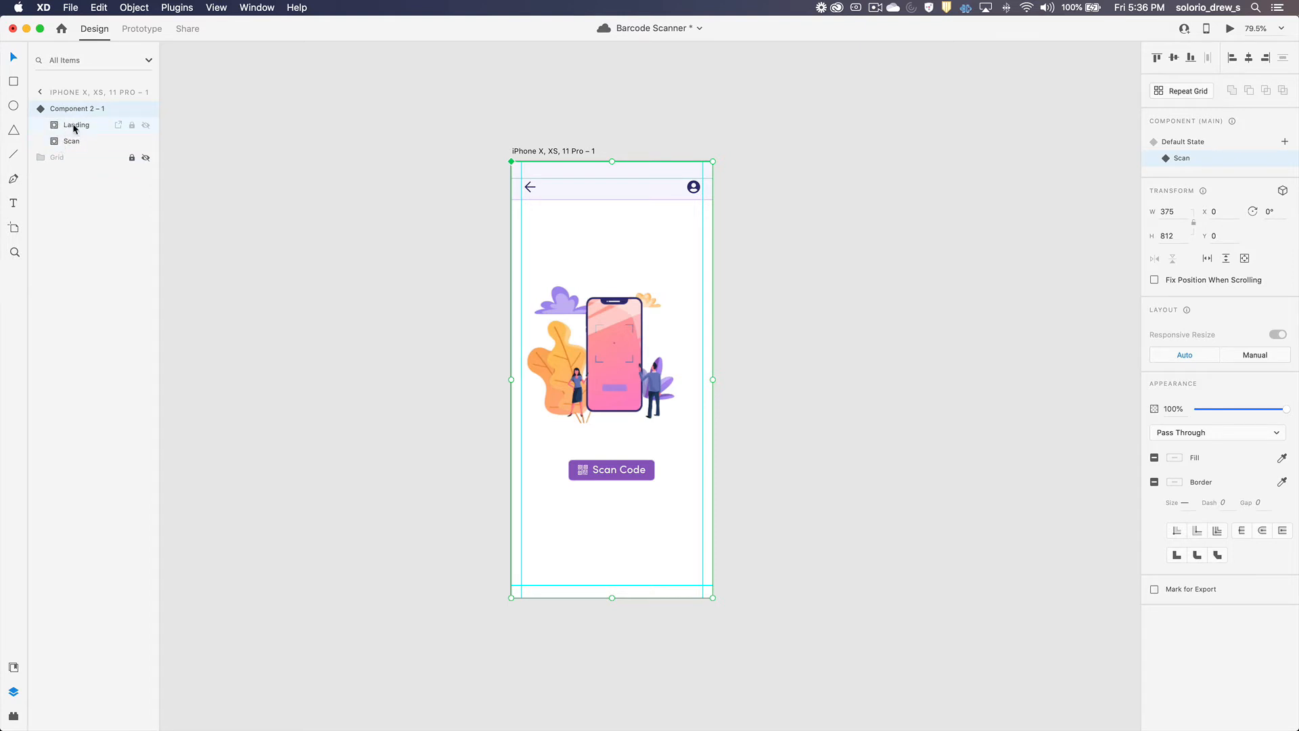
left_click(48, 125)
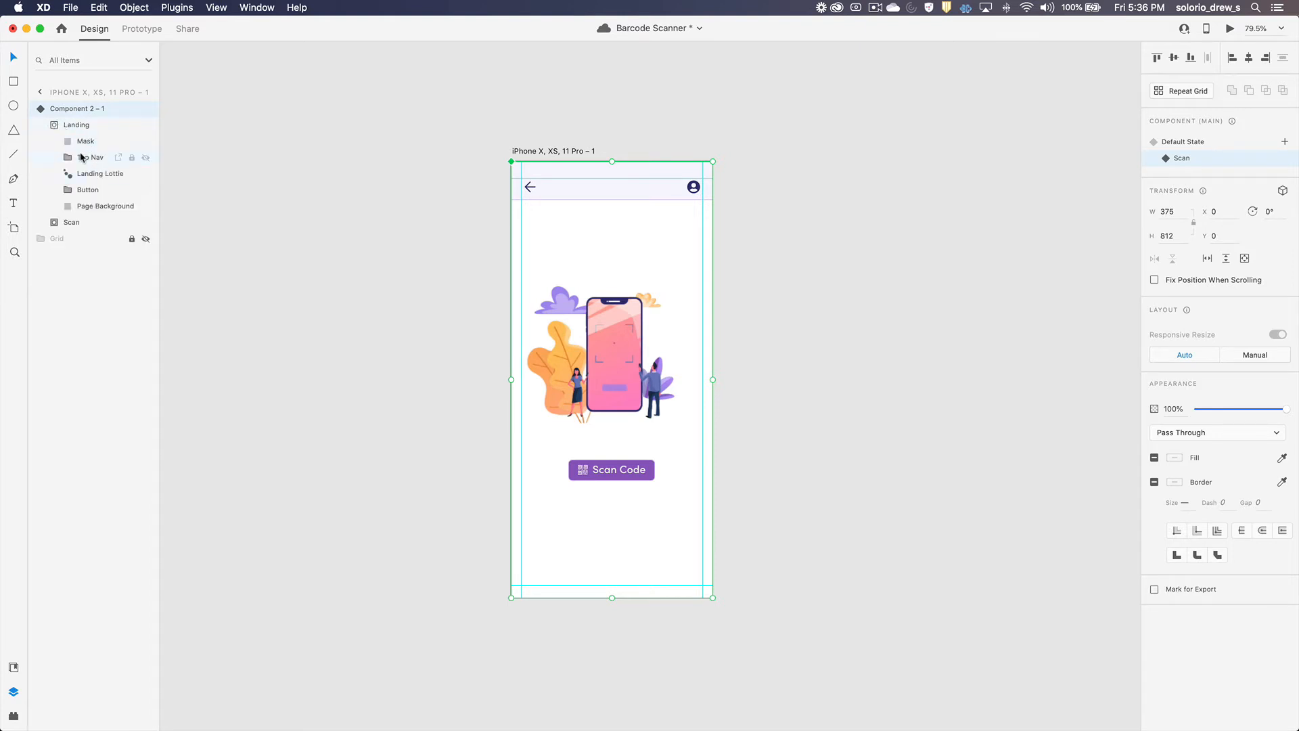
left_click(81, 157)
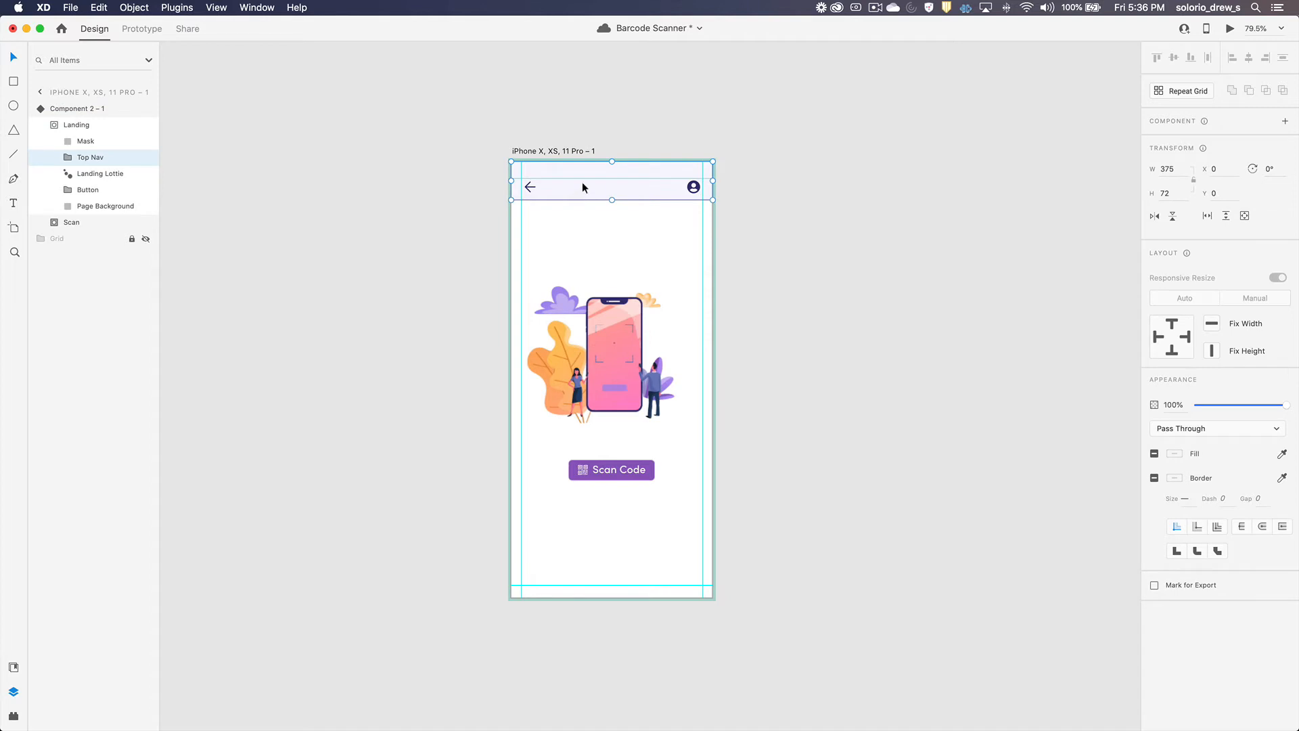
left_click_drag(581, 181, 582, 148)
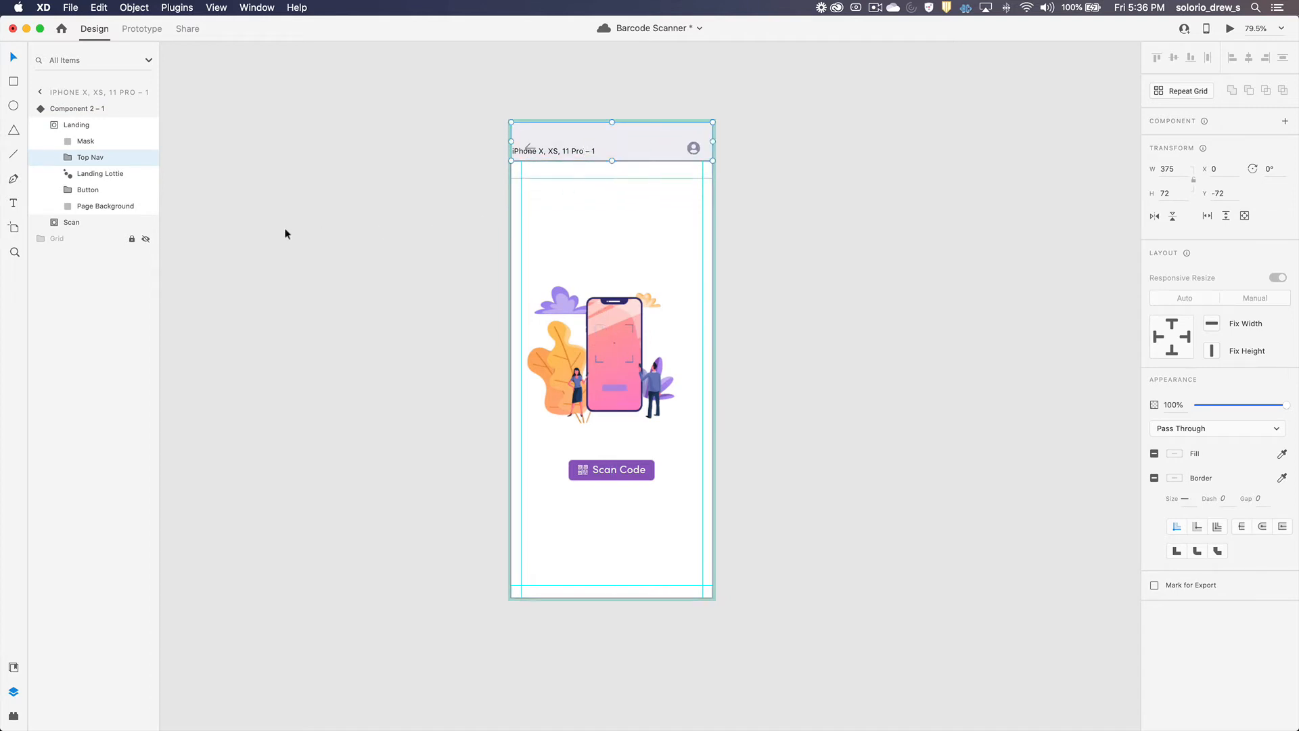
Step: Set the opacity of the Landing Lottie, Button and Page Background layers to 0% in the Scan state
left_click(87, 176)
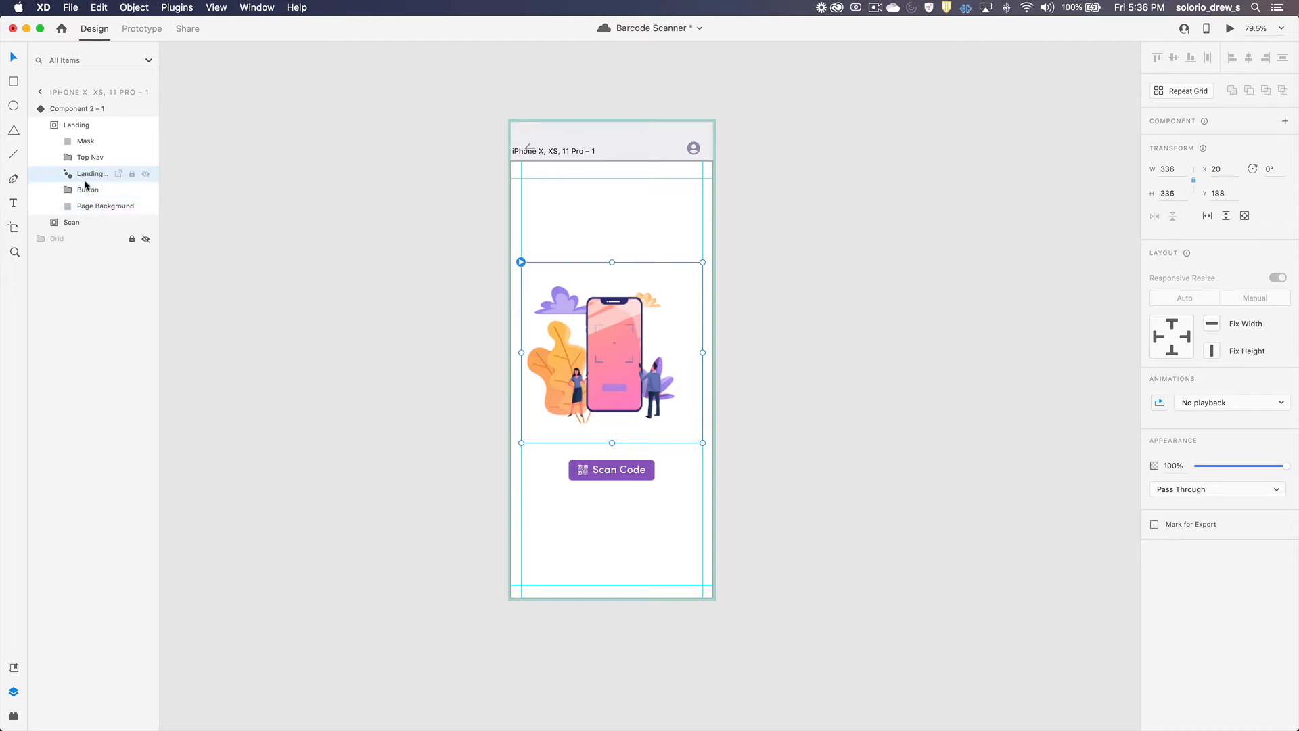
left_click(82, 207, "shift")
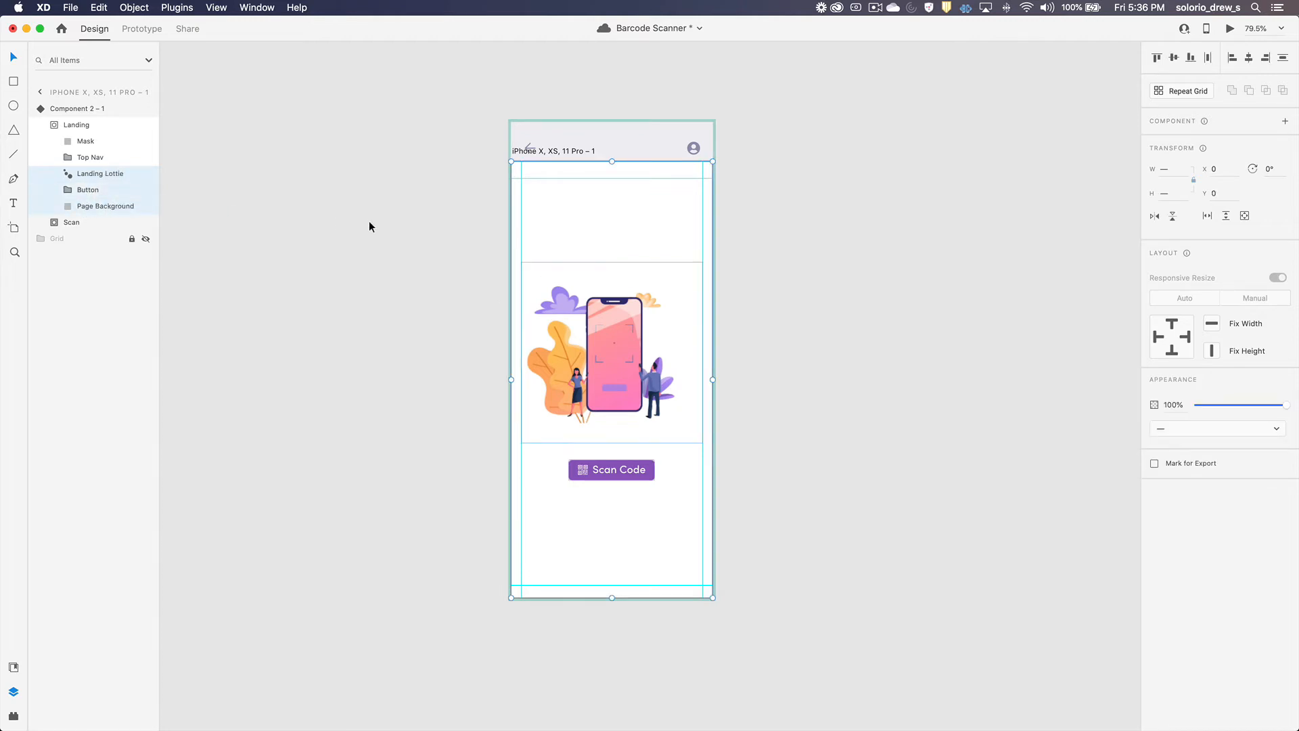
key("0")
key("0")
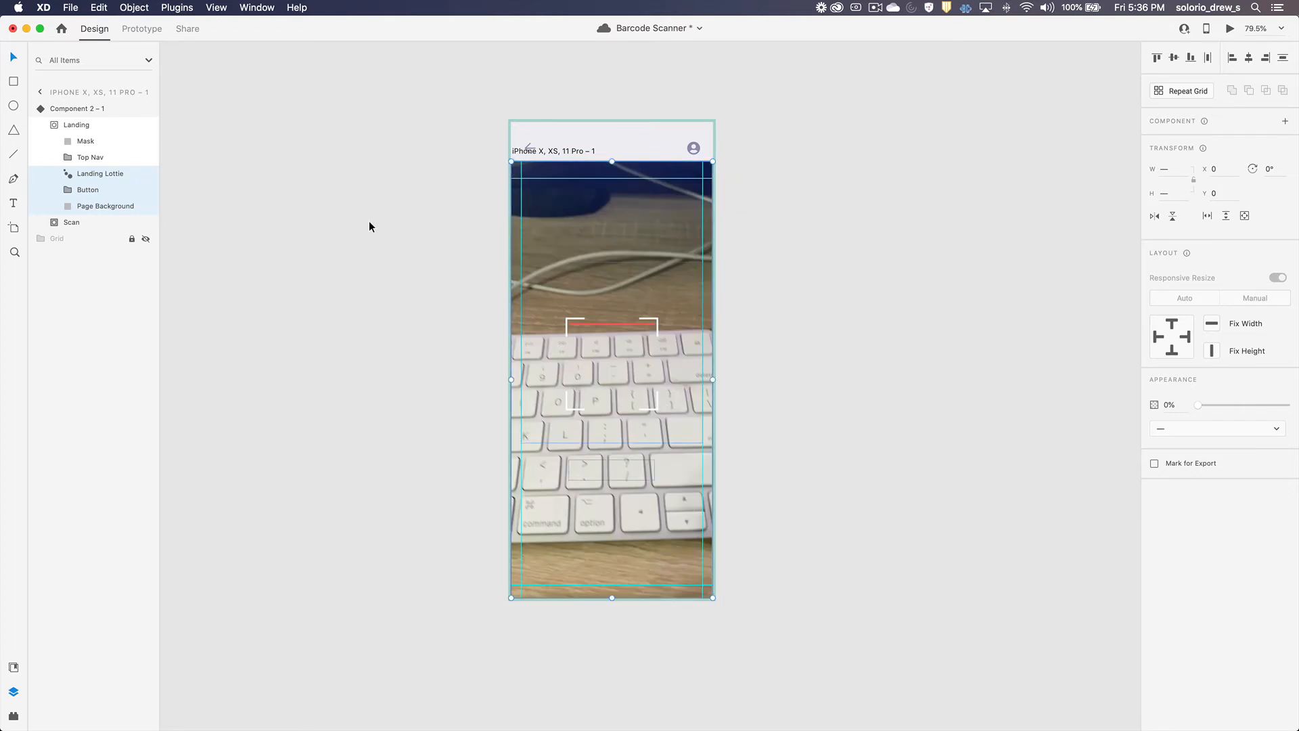
left_click(371, 220)
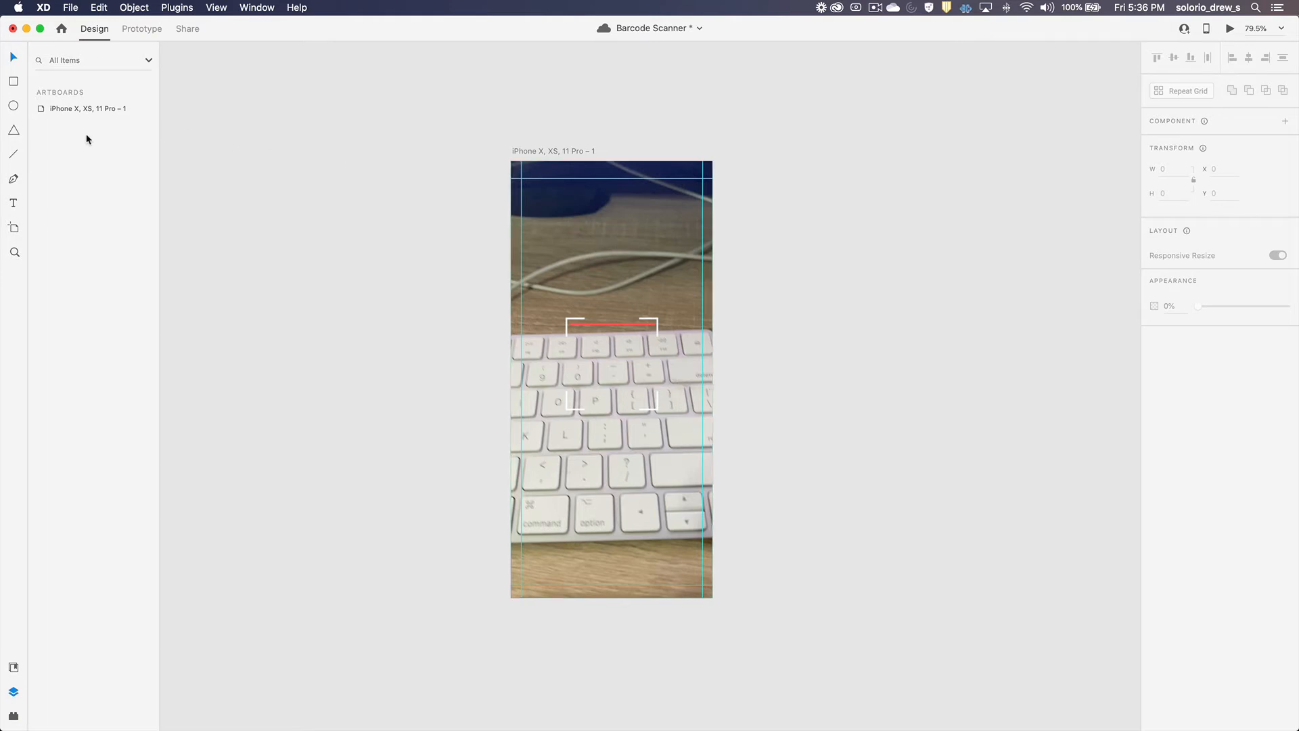
Step: In the component's Scan state, set the DrPepper video inside the Scan group to play automatically
left_click(676, 223)
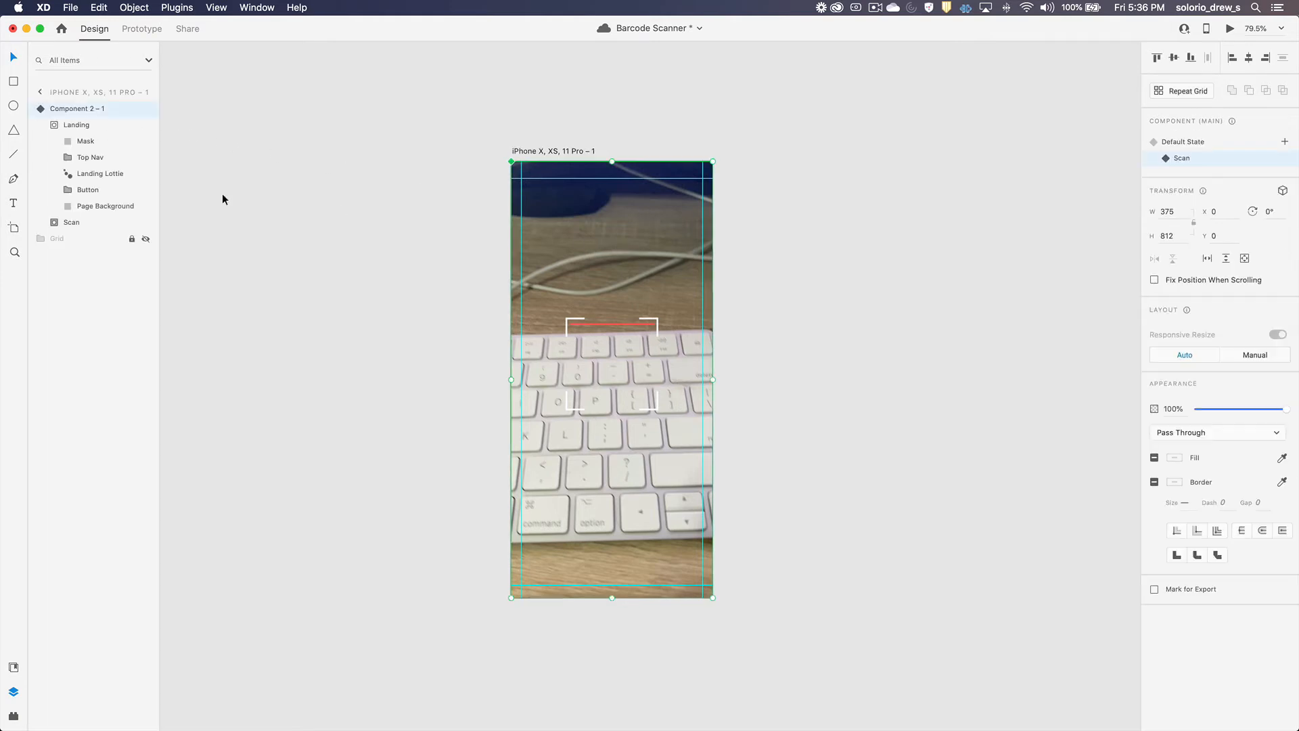
left_click(50, 223)
left_click(88, 288)
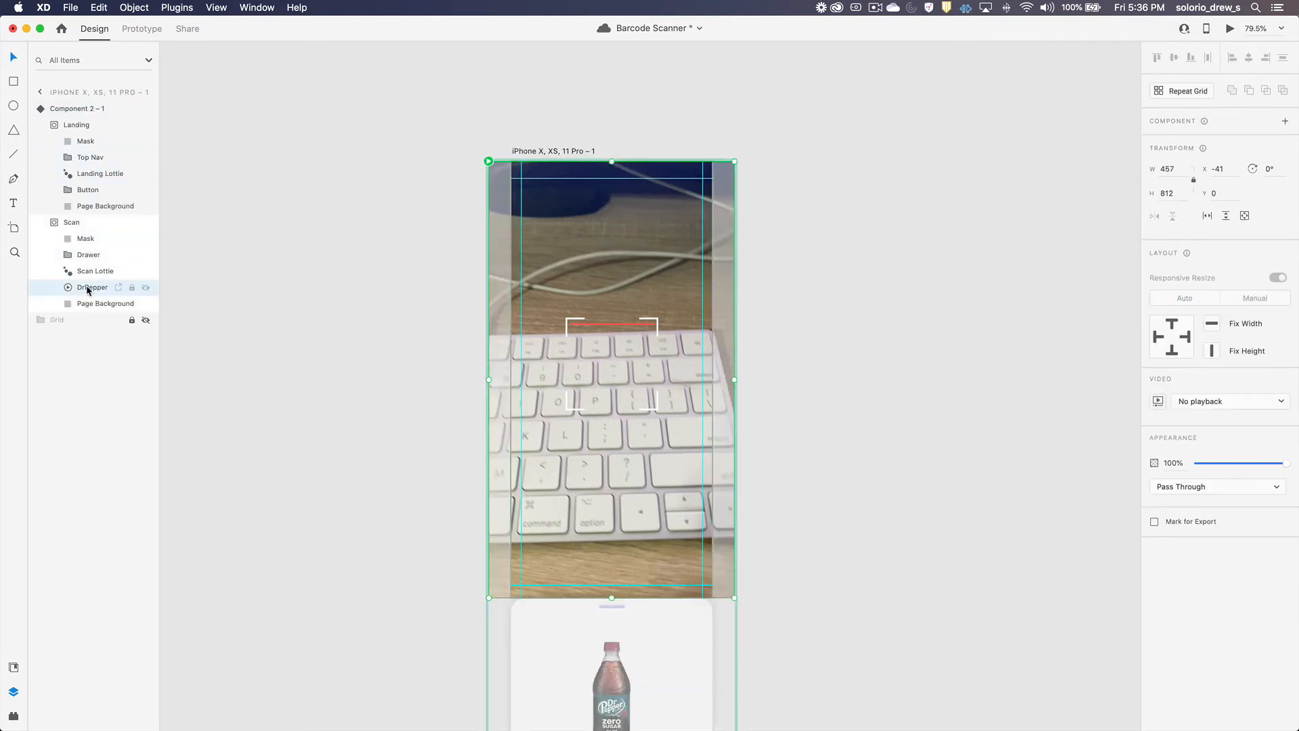
left_click(1238, 403)
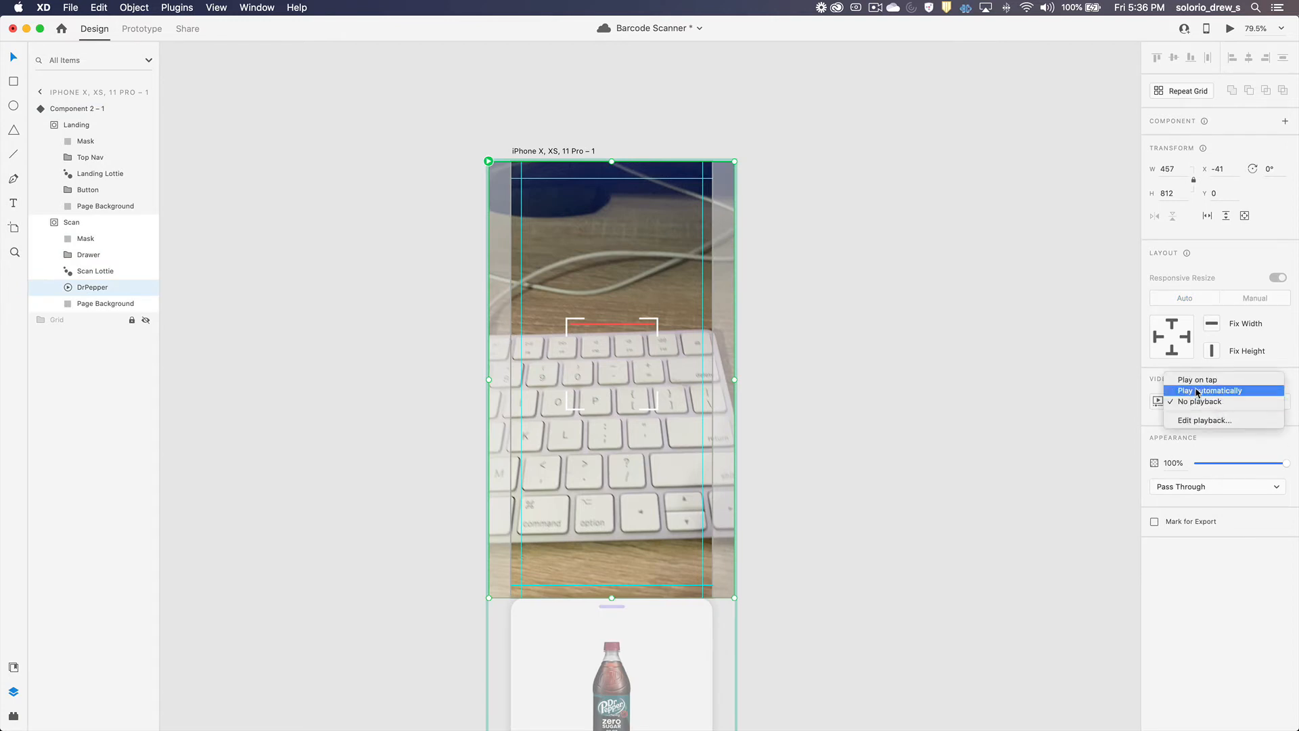
left_click(1196, 391)
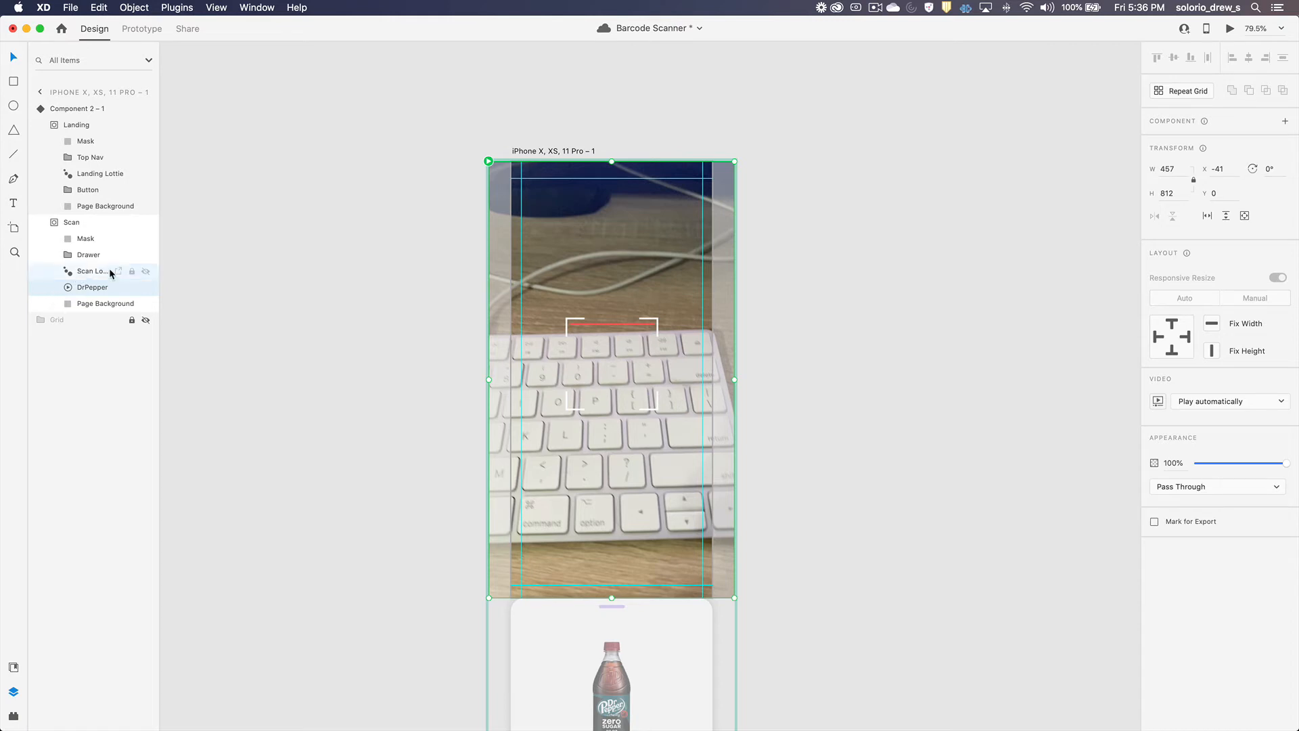
Step: Add a Time-triggered interaction with a 3.5 s delay to the Scan Lottie so that its Lottie playback plays
left_click(90, 272)
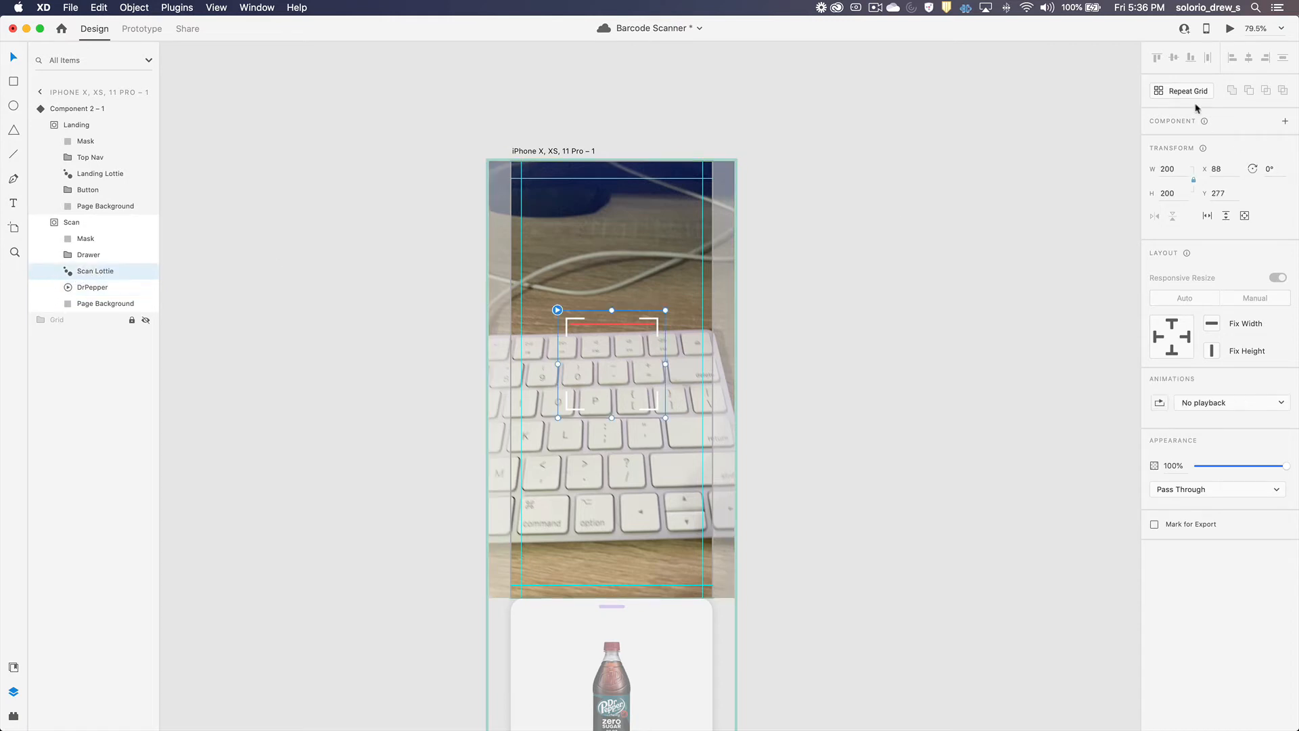
left_click(142, 30)
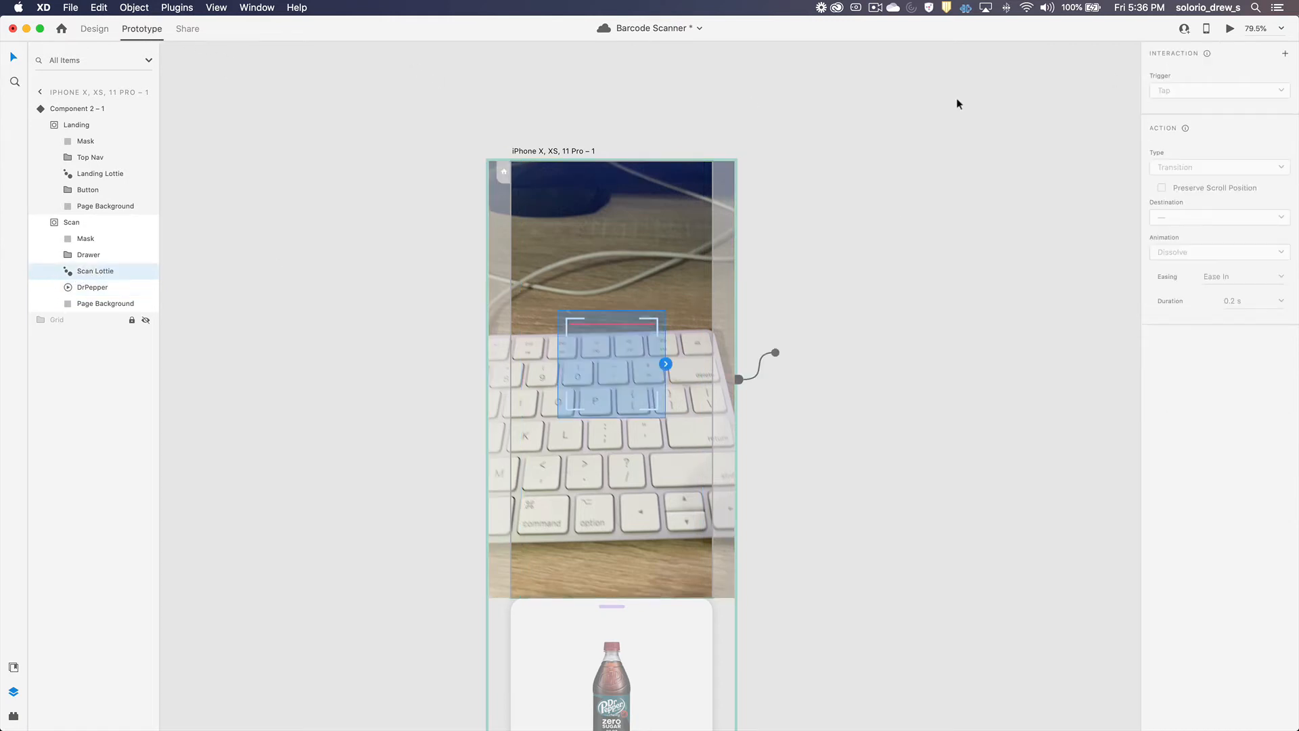
left_click(1285, 54)
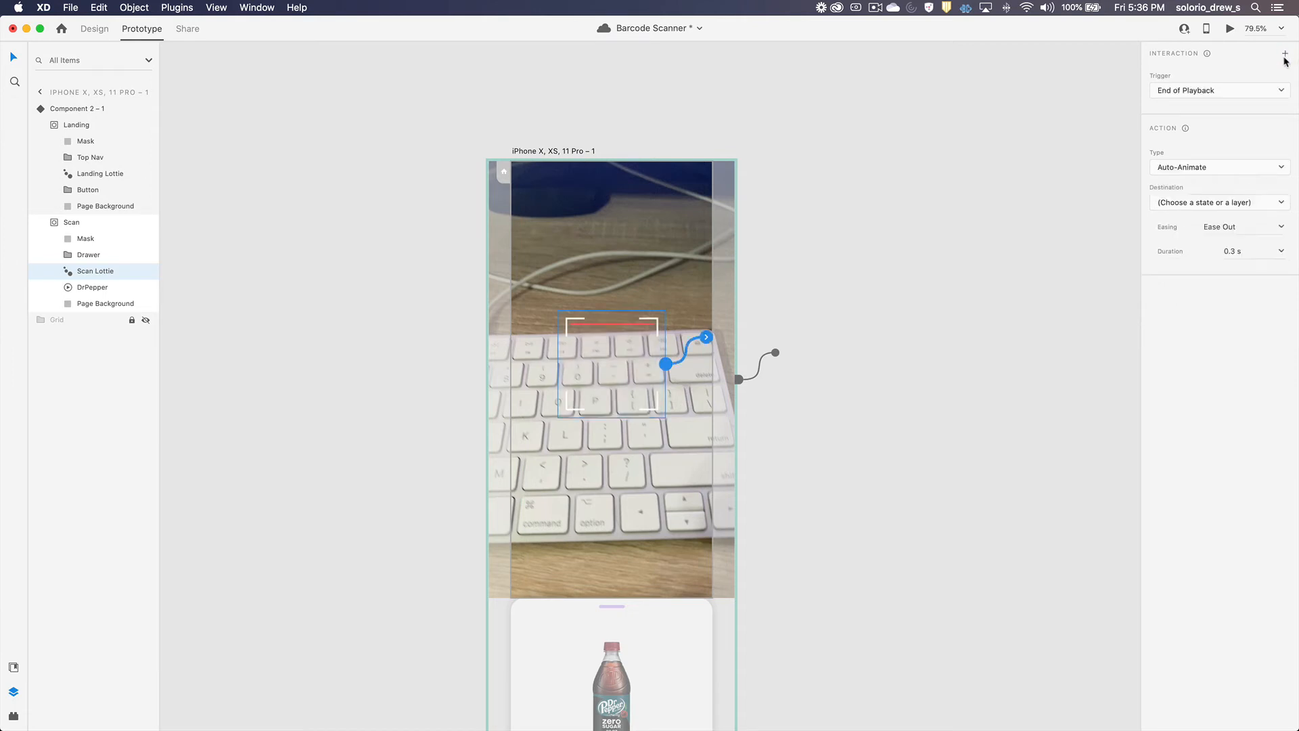
left_click(1197, 95)
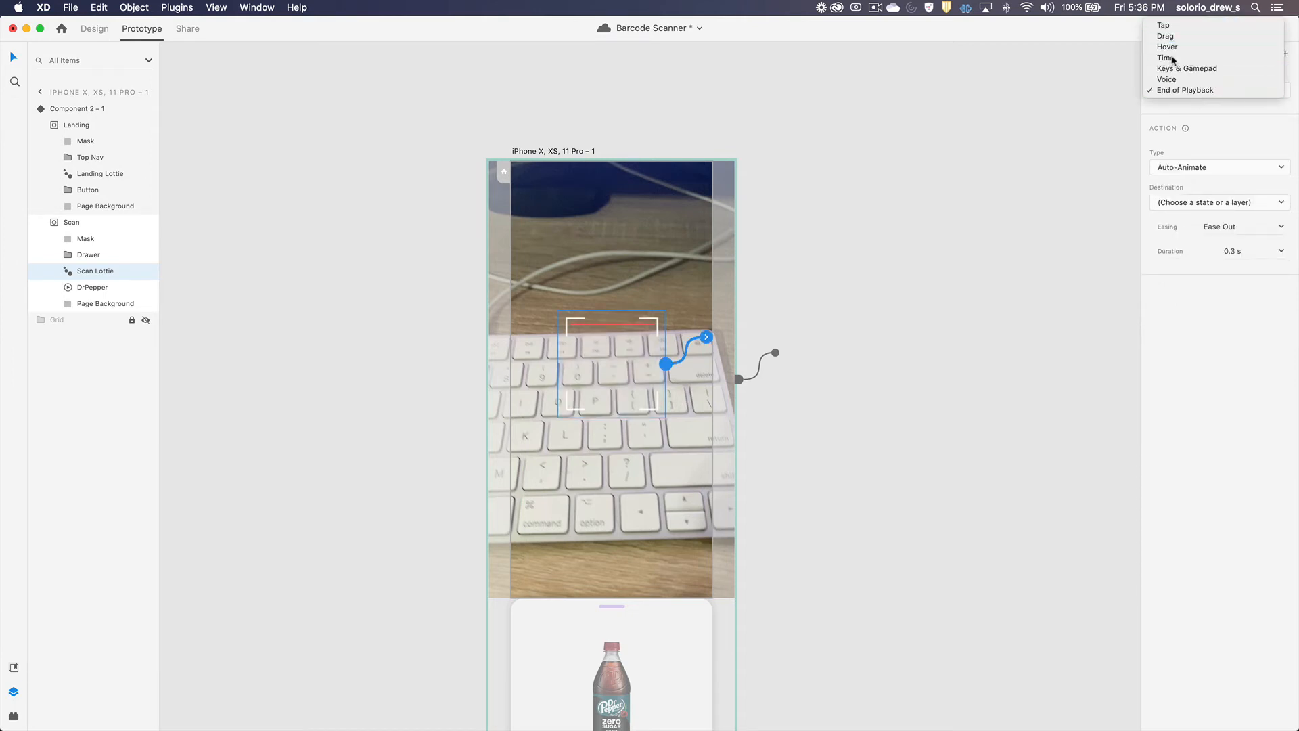
left_click(1190, 57)
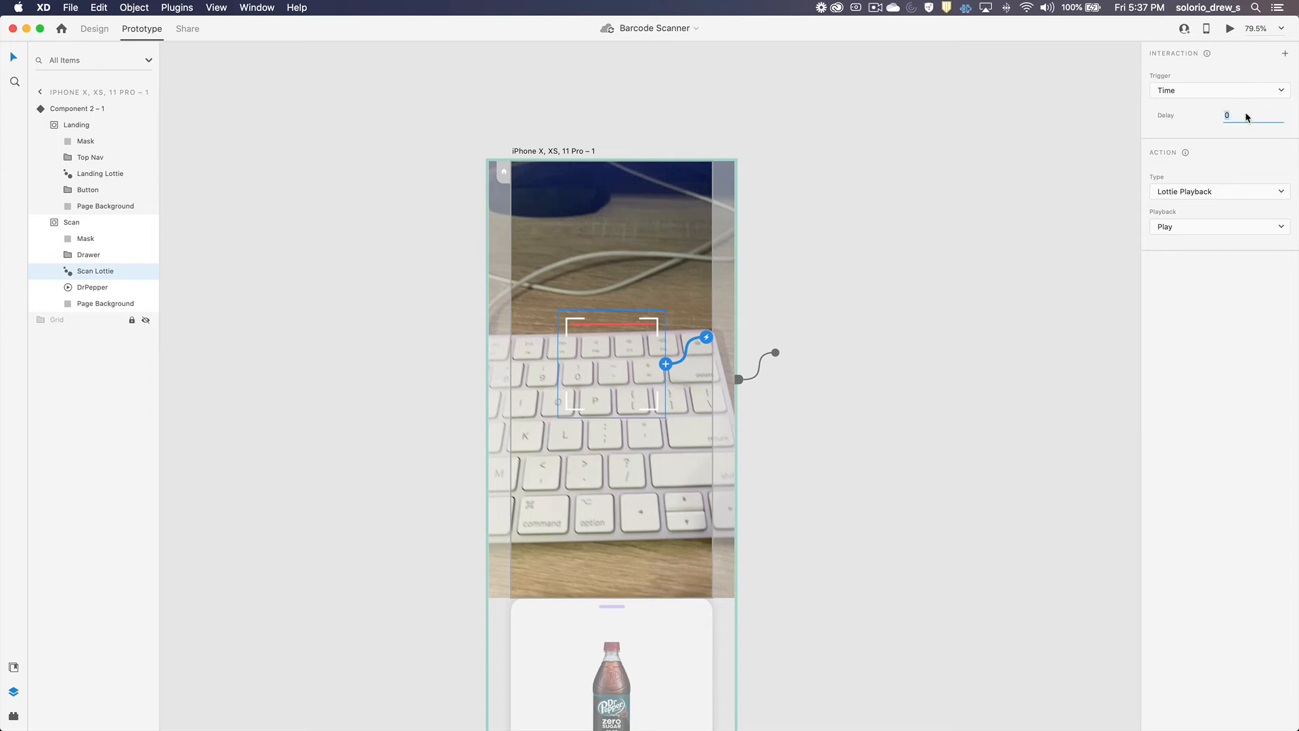
type("3.5")
key("Return")
Step: Add a new state named End to the component, based on the Scan state
left_click(80, 110)
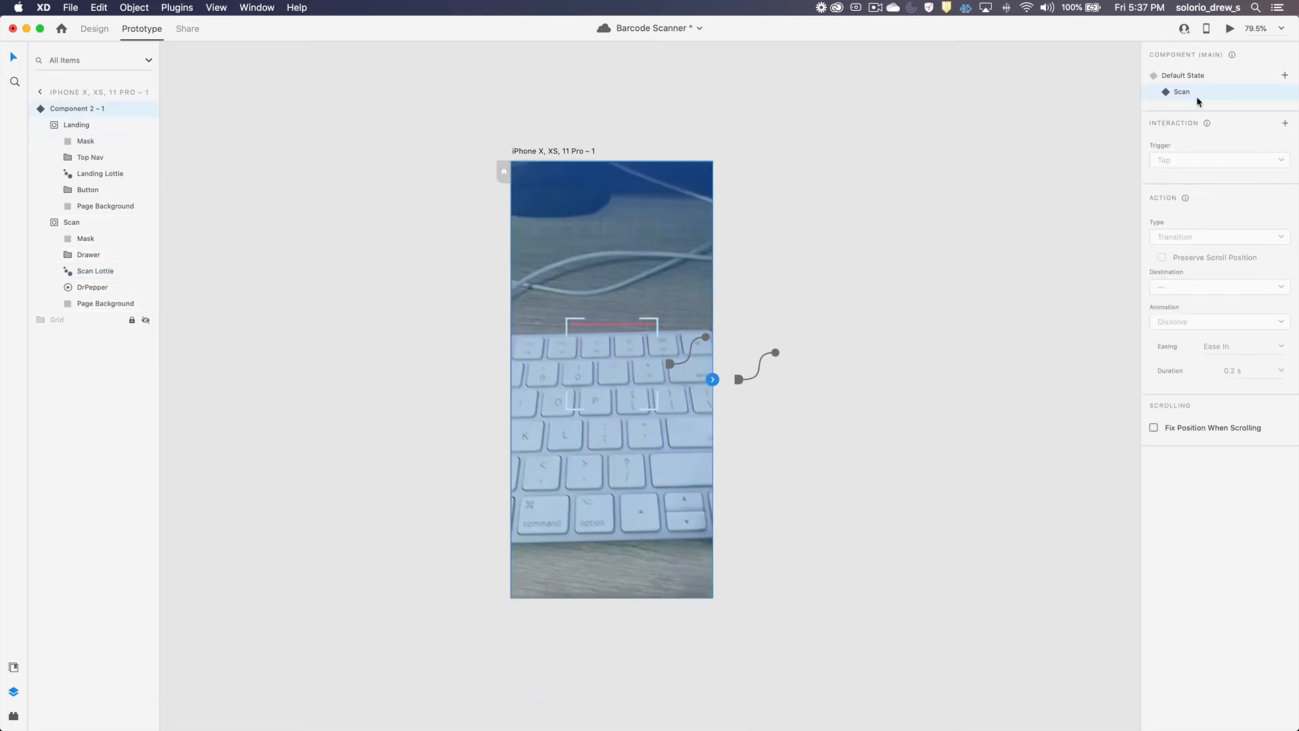
left_click(1285, 76)
left_click(1183, 84)
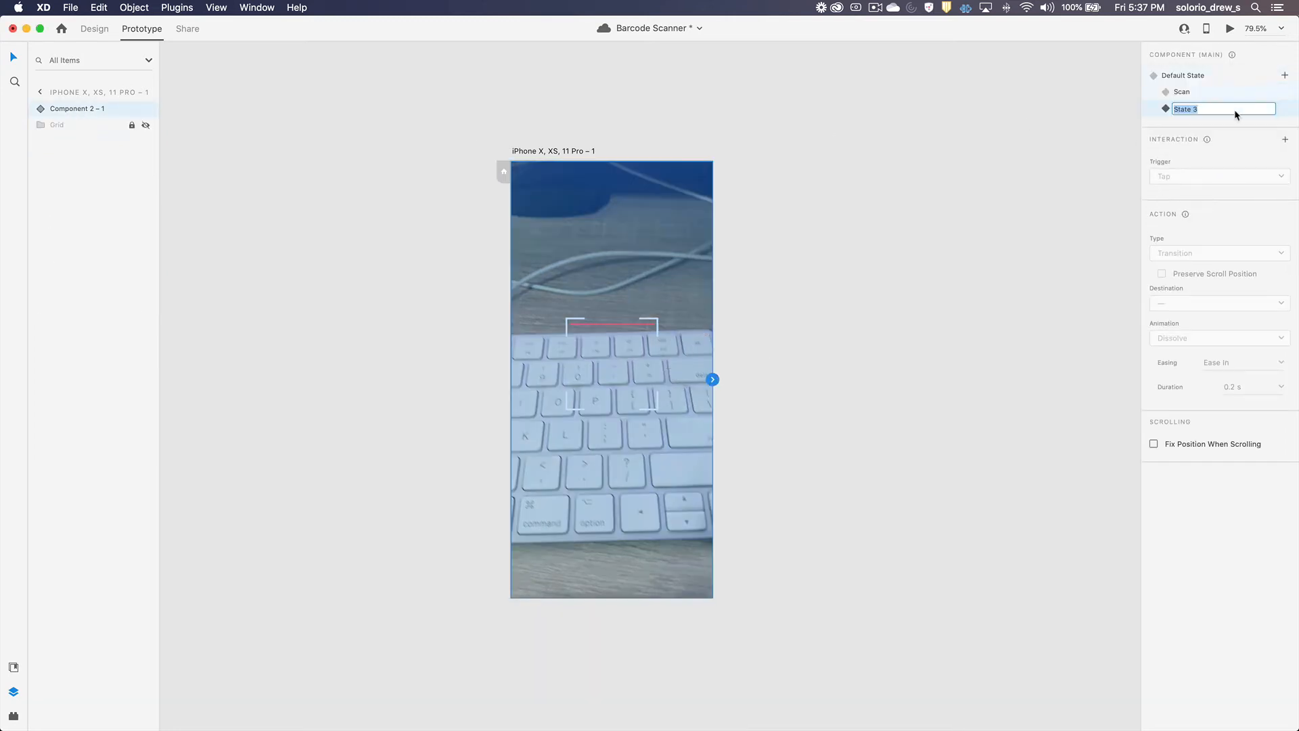
type("End")
key("Return")
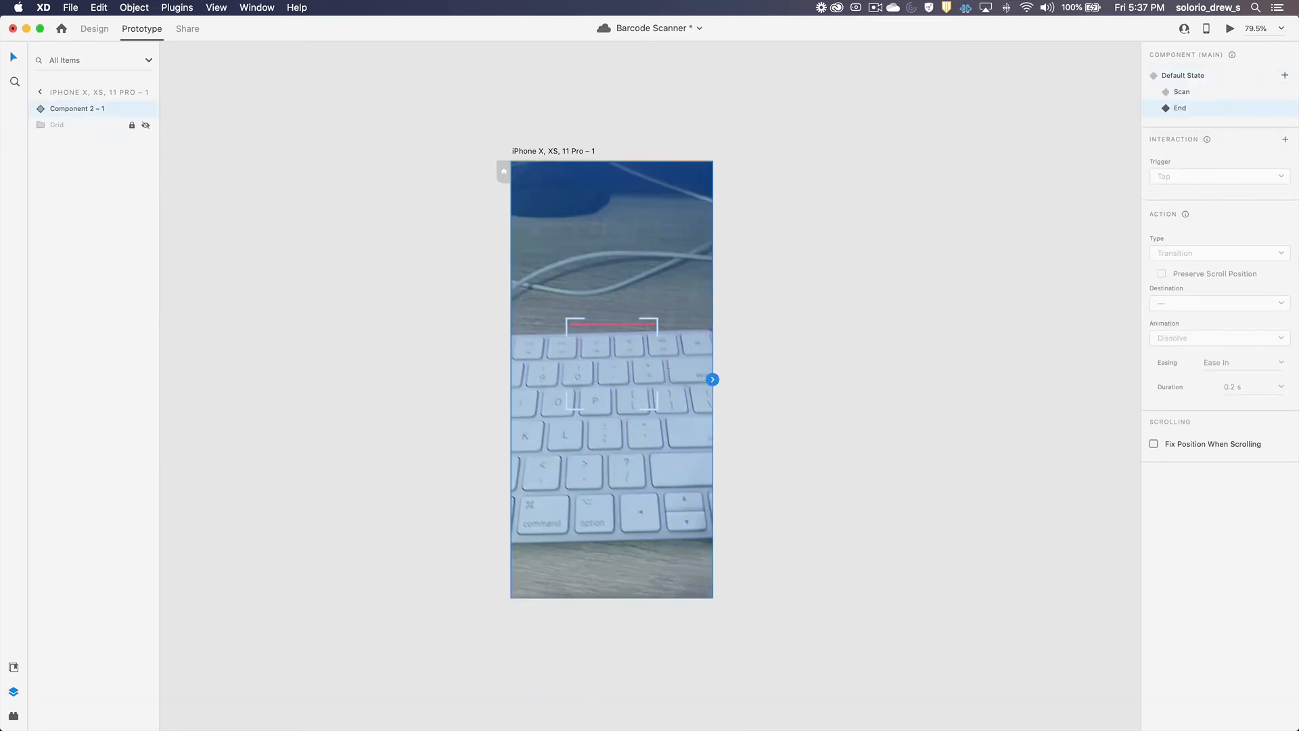
Step: In the Scan state, add an End of Playback interaction to the Scan Lottie that auto-animates to the End state
left_click(1189, 93)
left_click(46, 112)
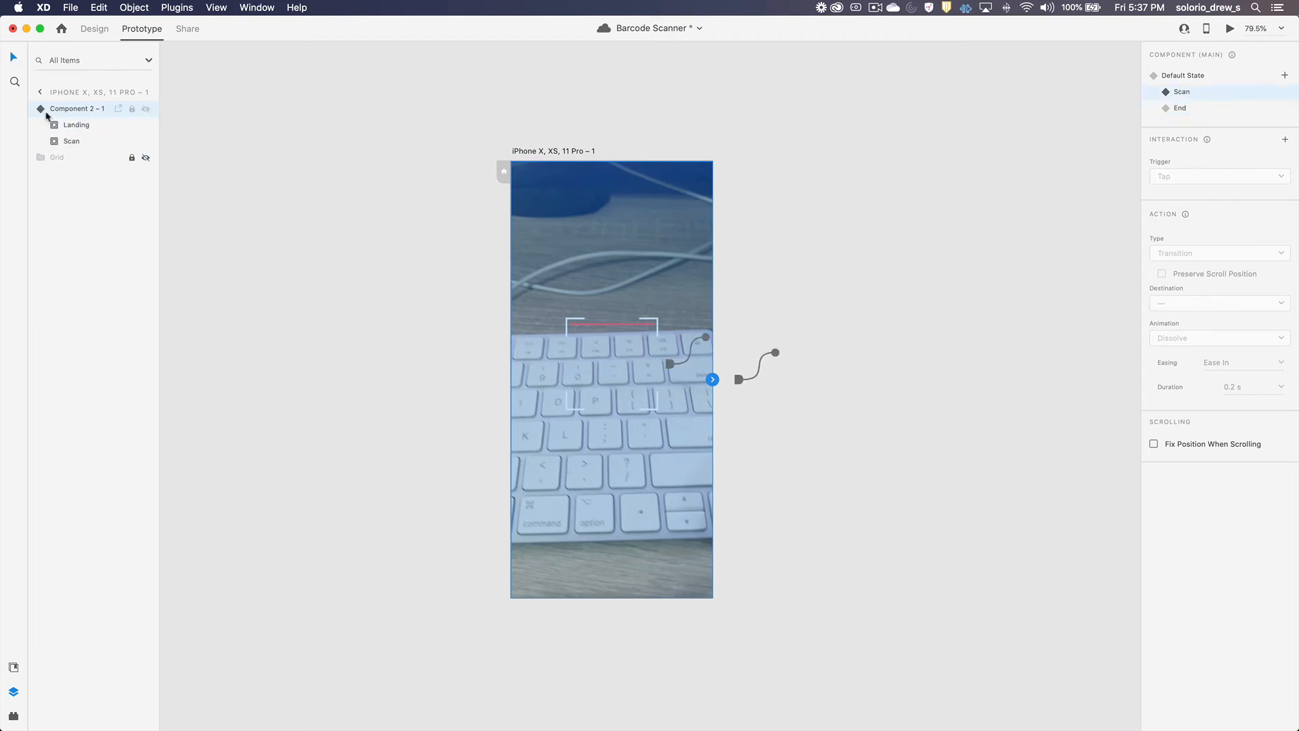
left_click(53, 142)
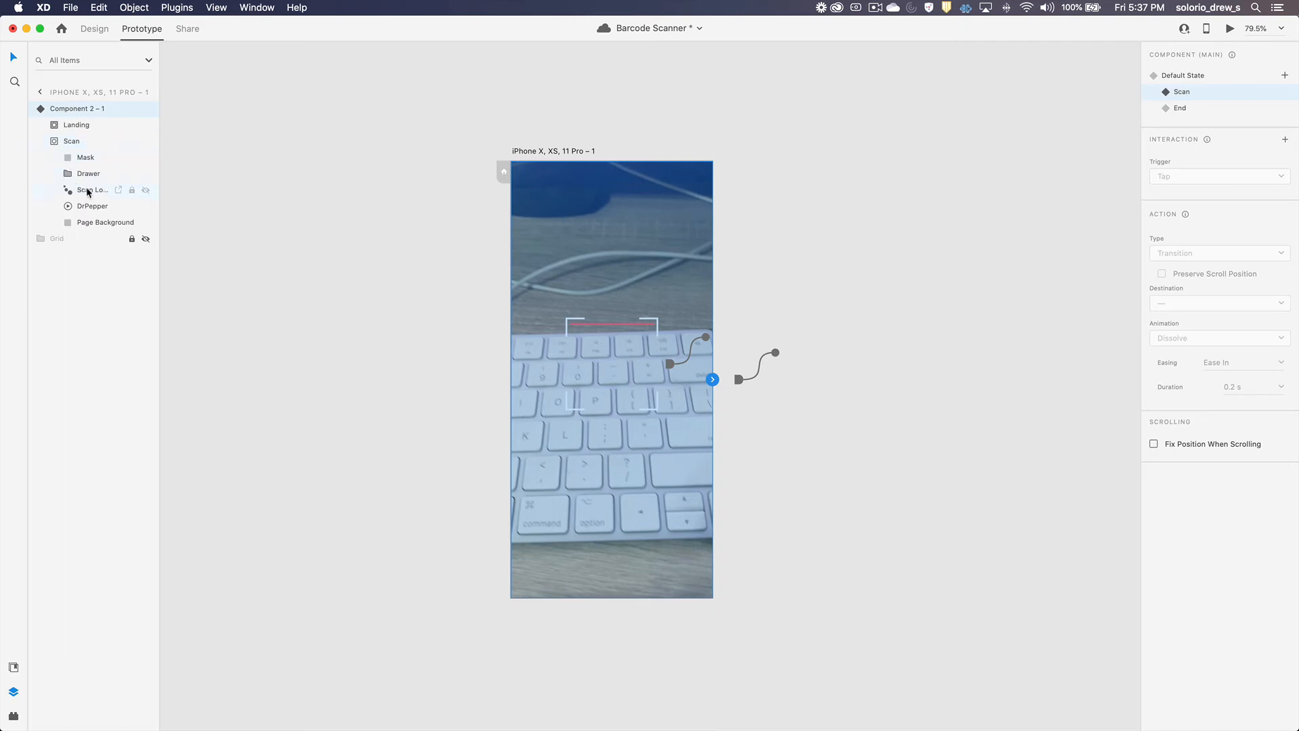
left_click(87, 192)
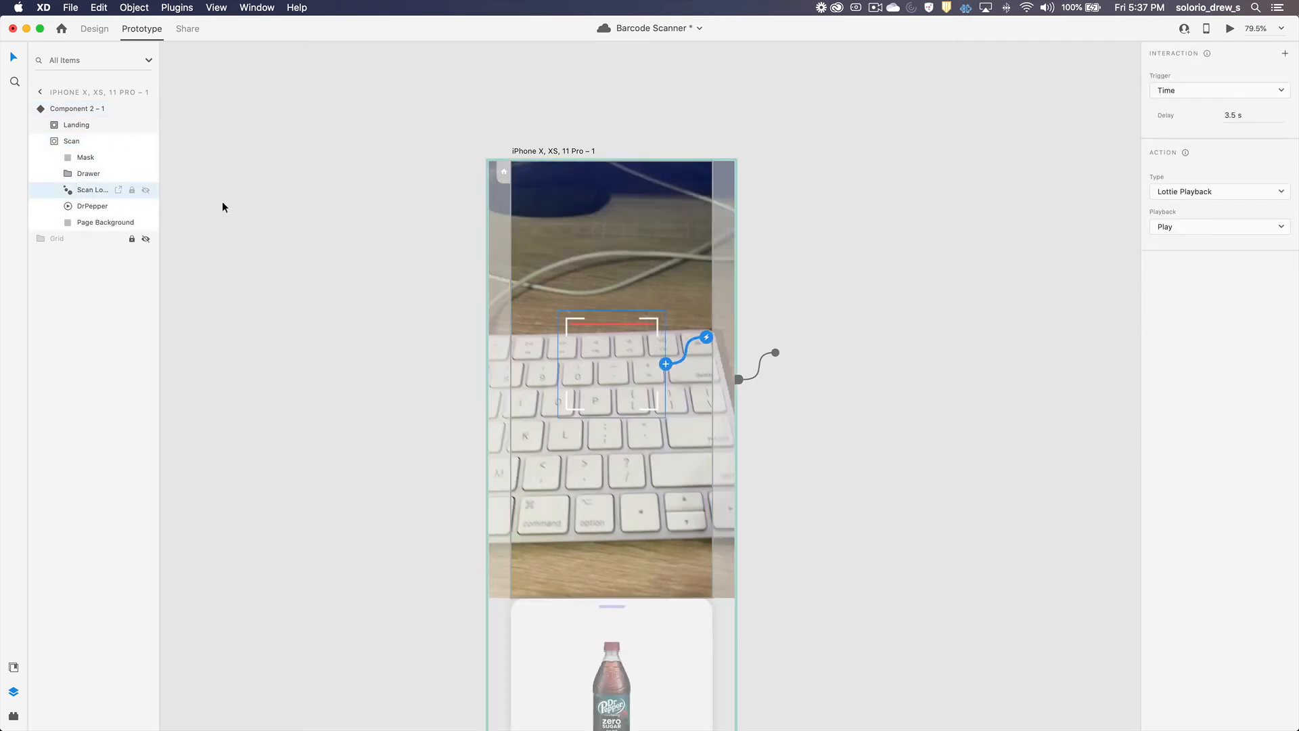
left_click(1285, 55)
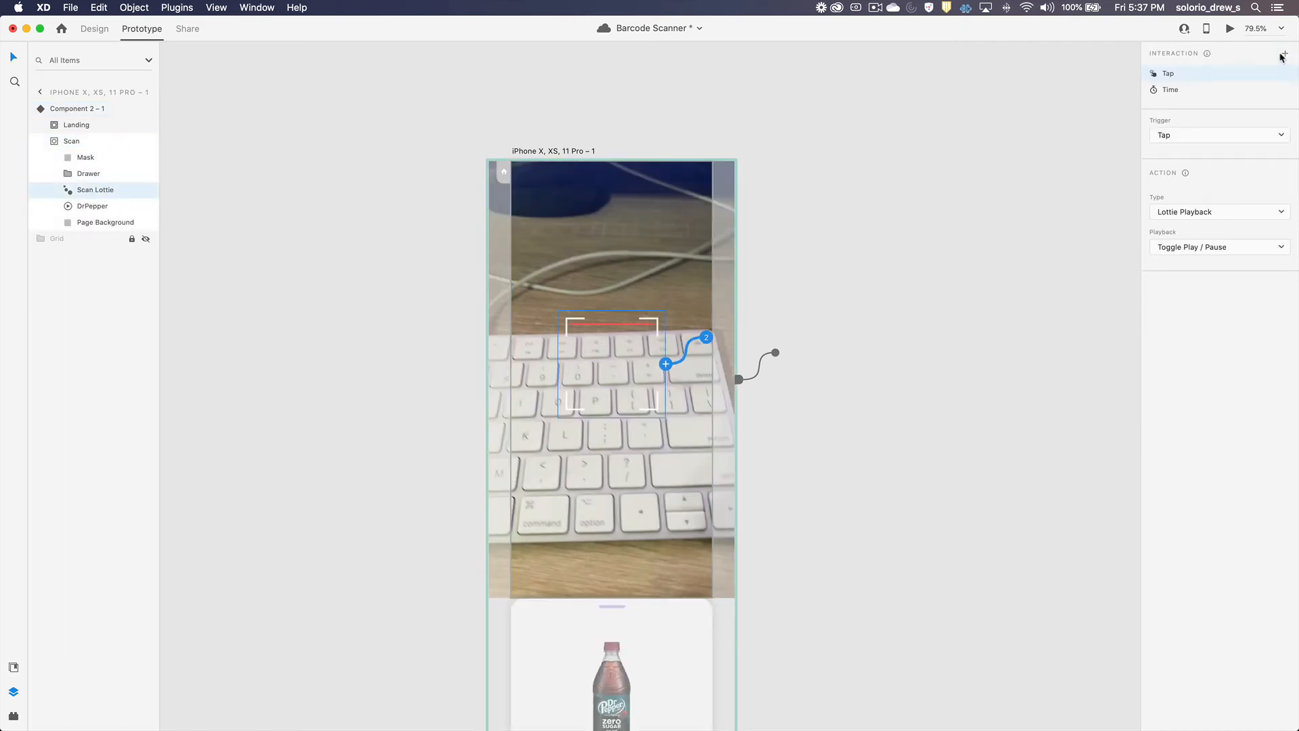
left_click(1206, 136)
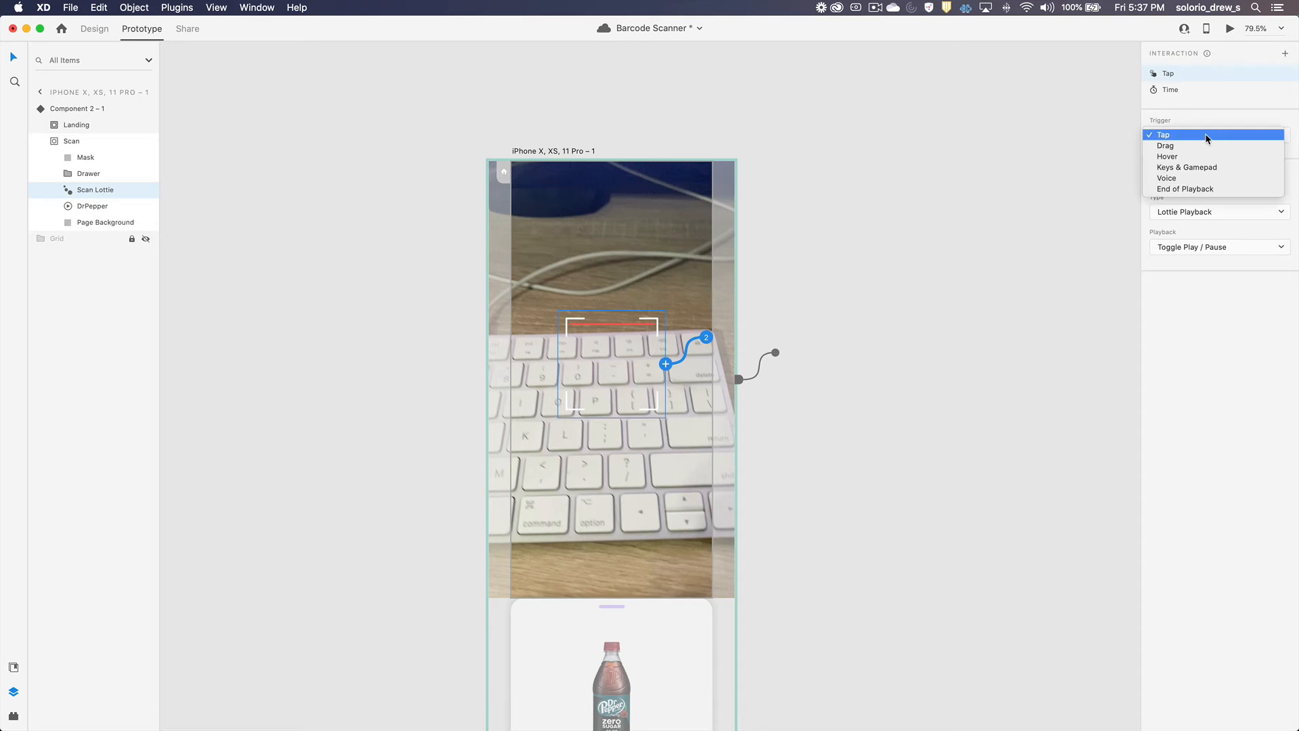
left_click(1194, 190)
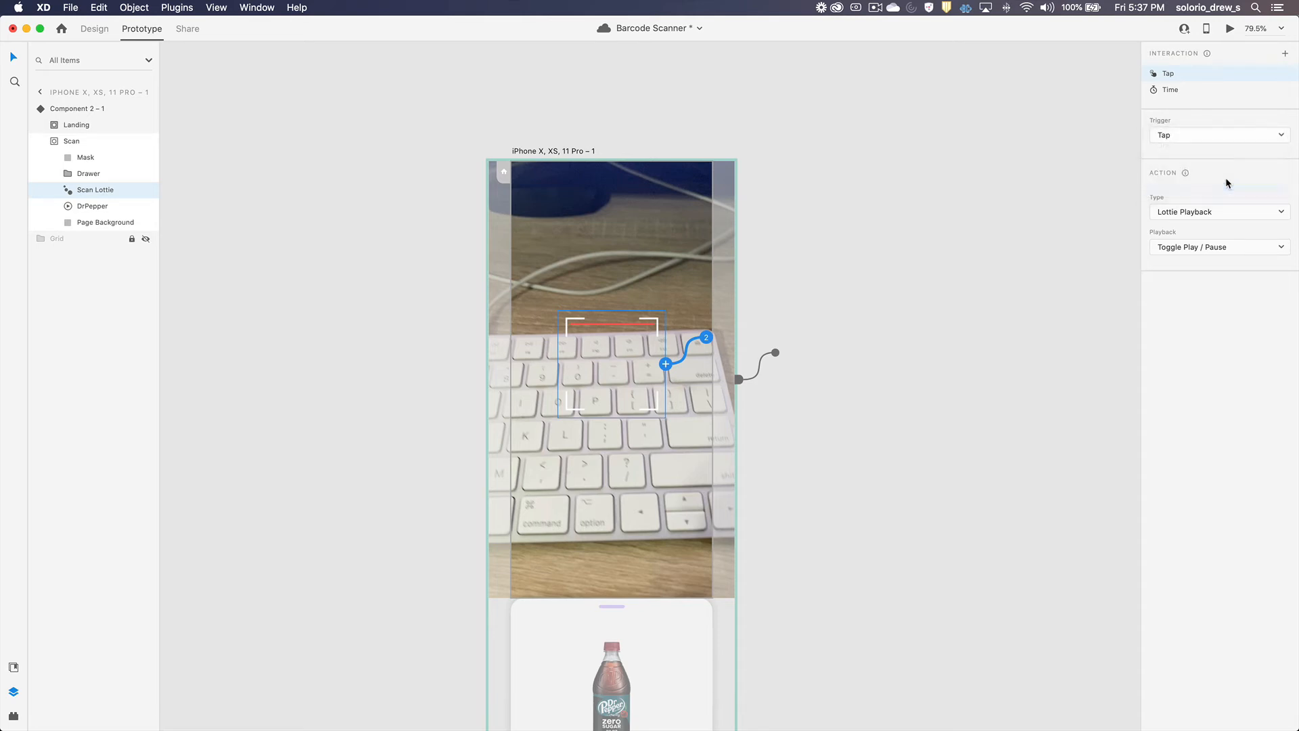
left_click(1209, 212)
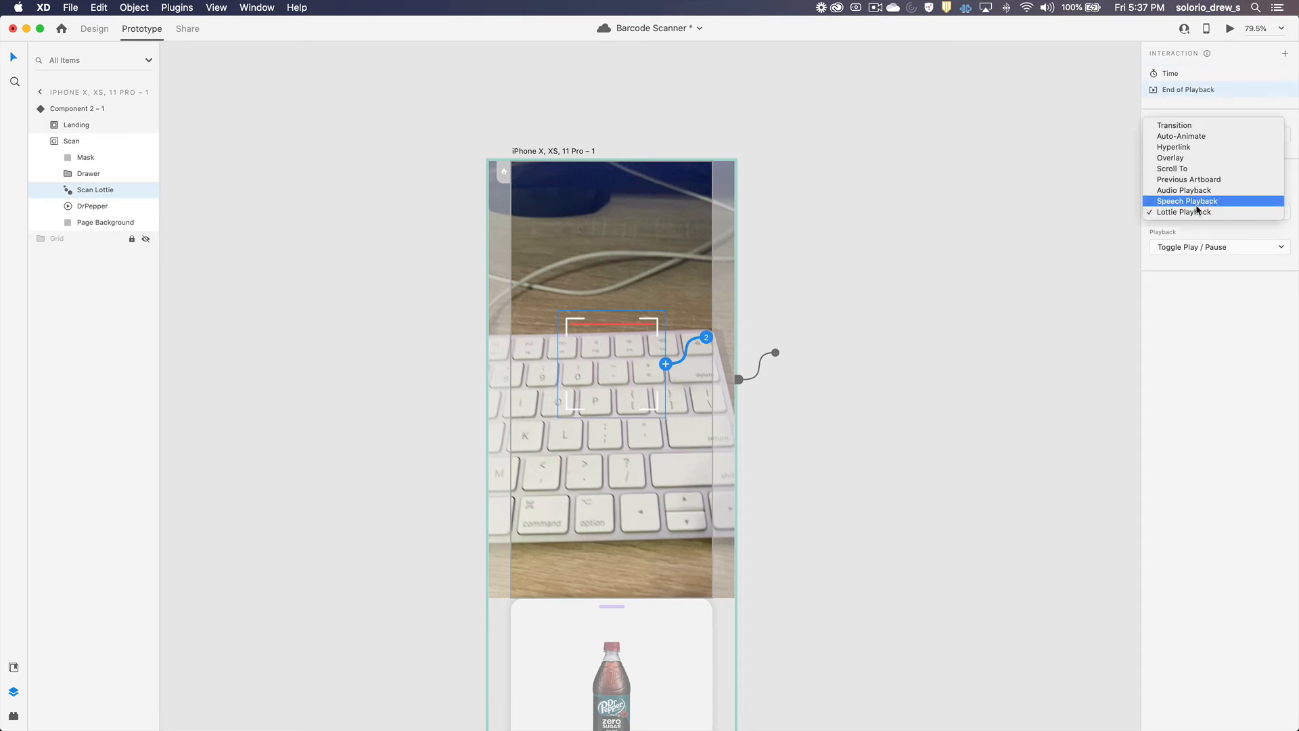
left_click(1188, 138)
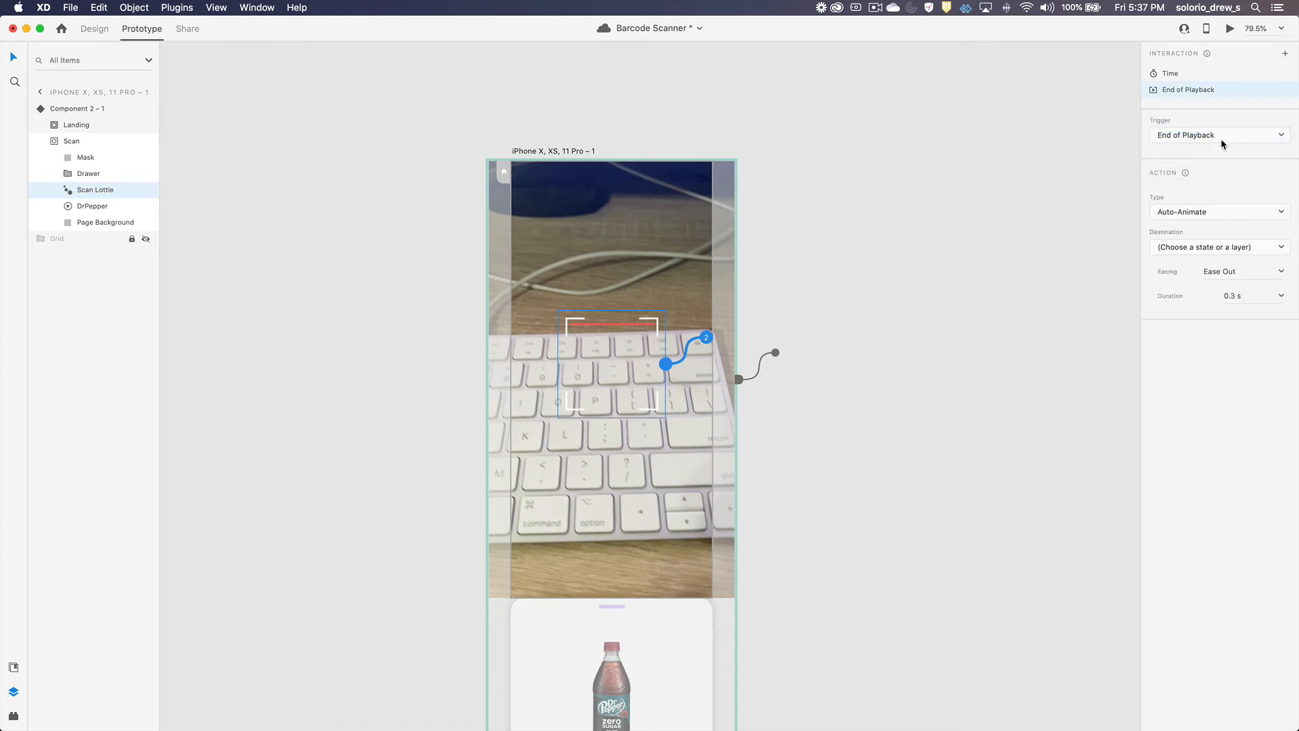
left_click(1184, 248)
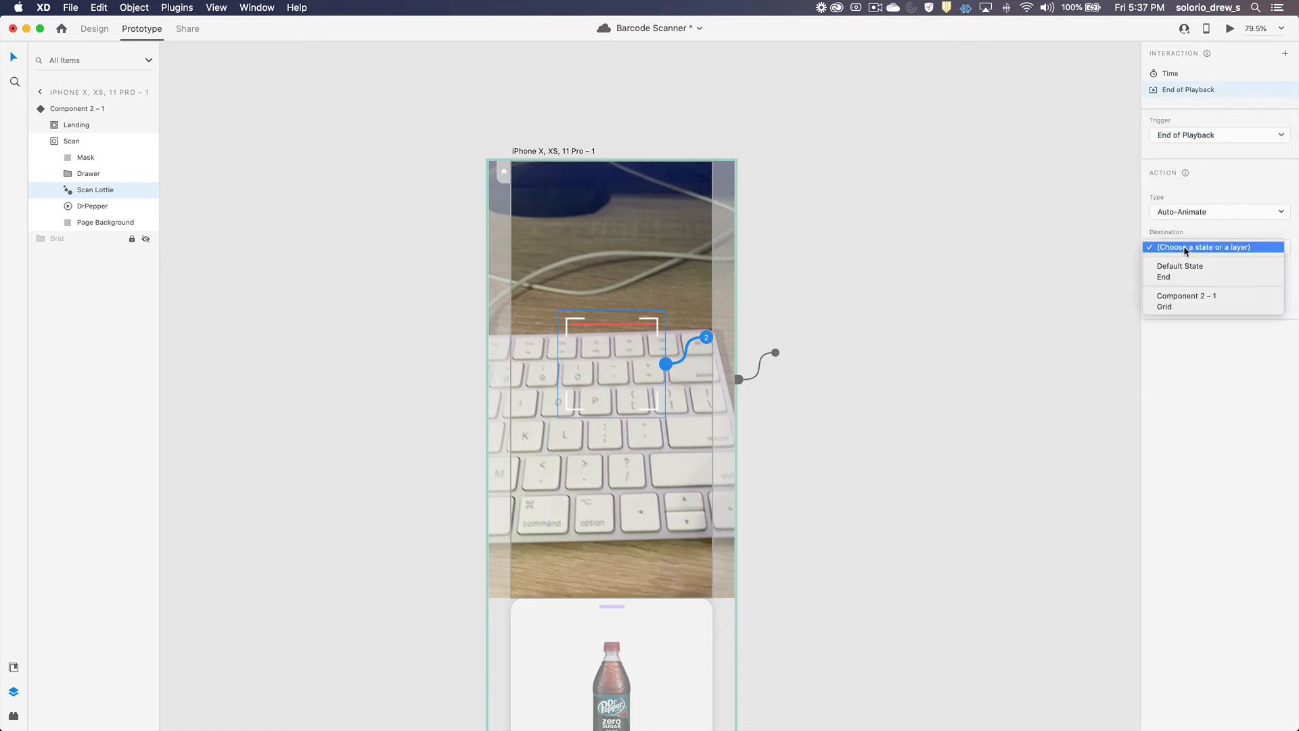
left_click(1176, 277)
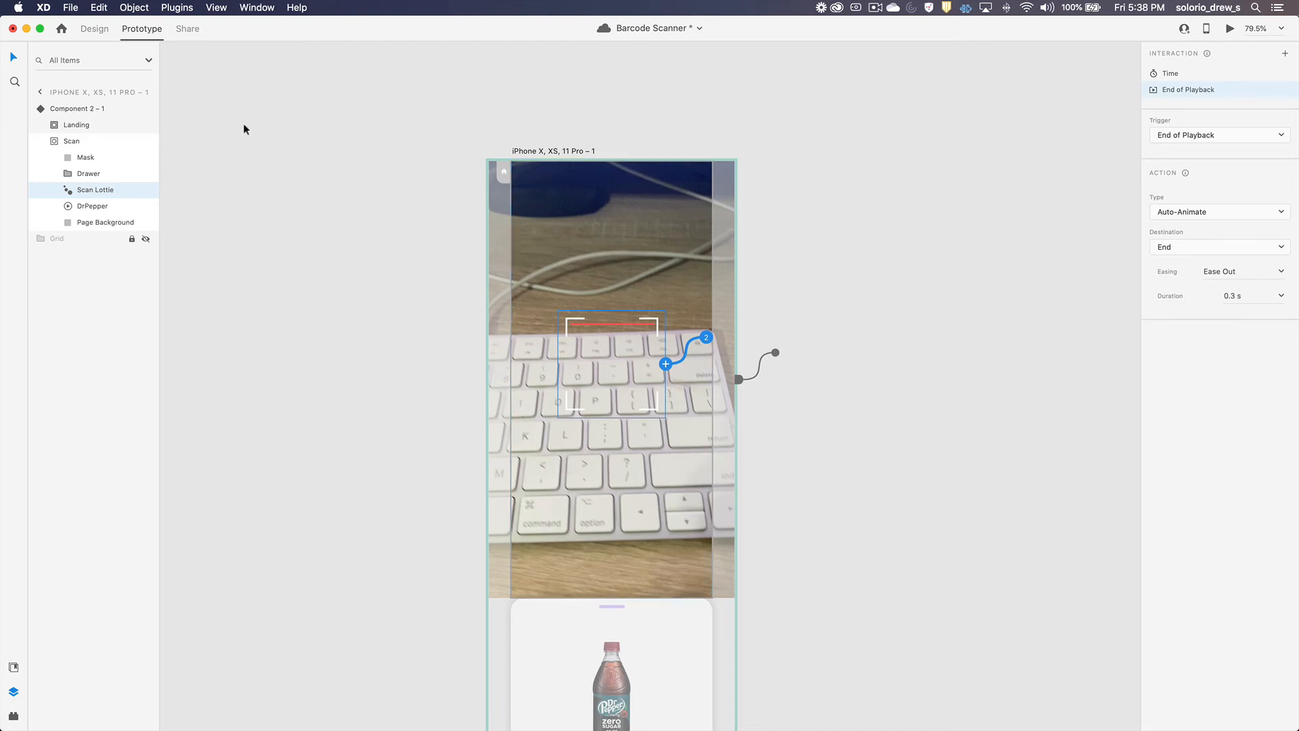
Step: In the End state, set the opacity of the Overlay layer inside the Scan group's Drawer to 80%
left_click(78, 109)
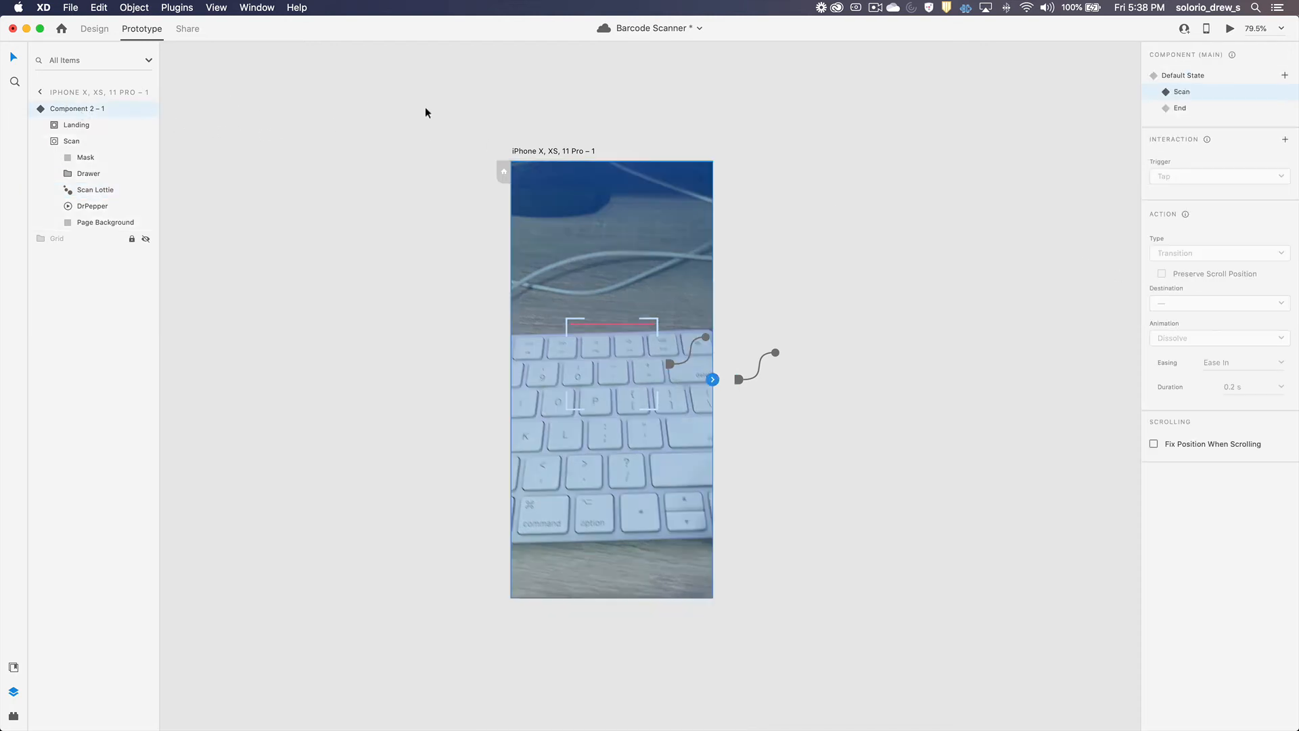
left_click(1181, 108)
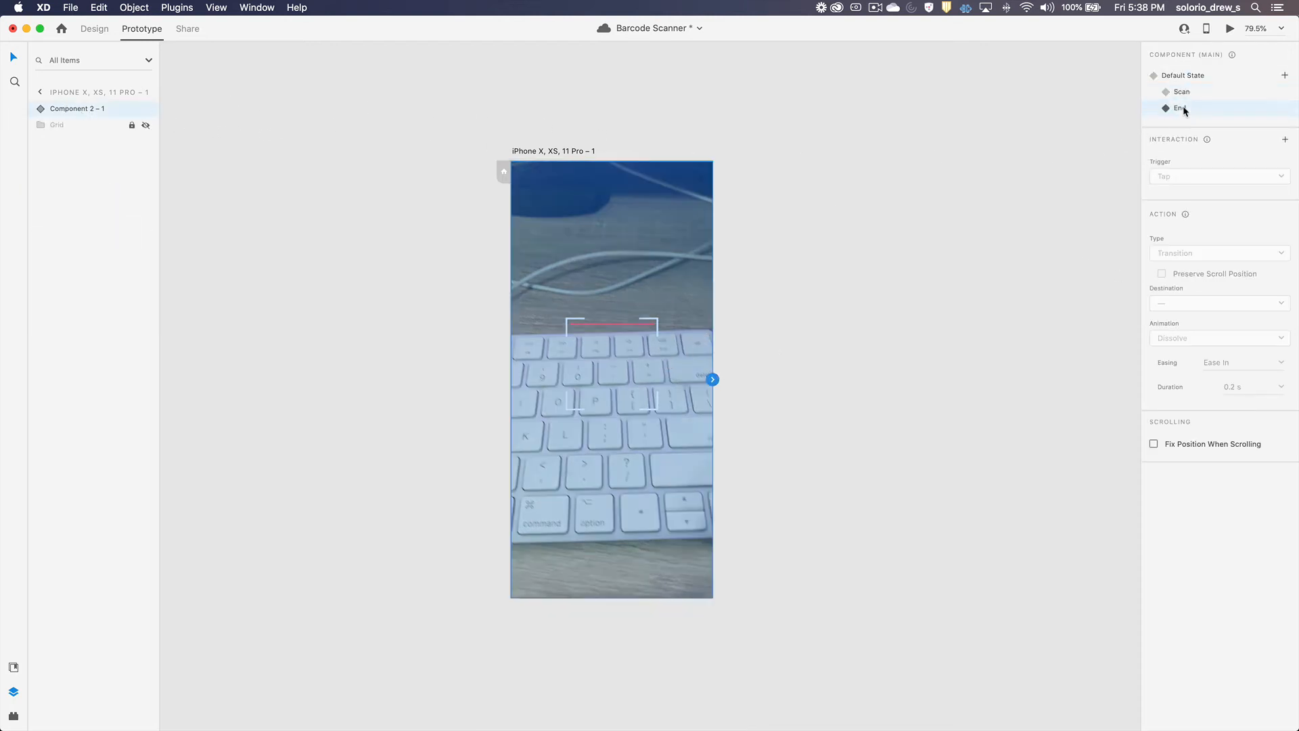
left_click(41, 111)
left_click(54, 142)
left_click(85, 177)
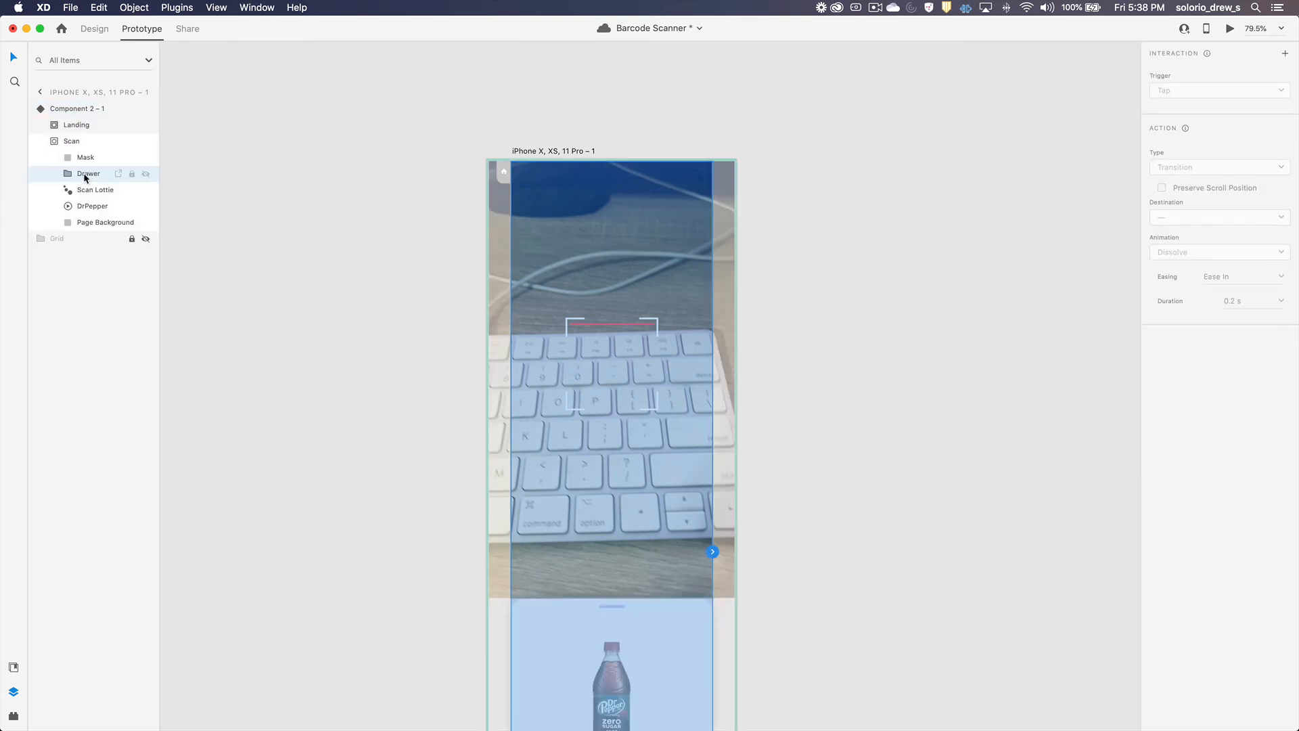
left_click(68, 174)
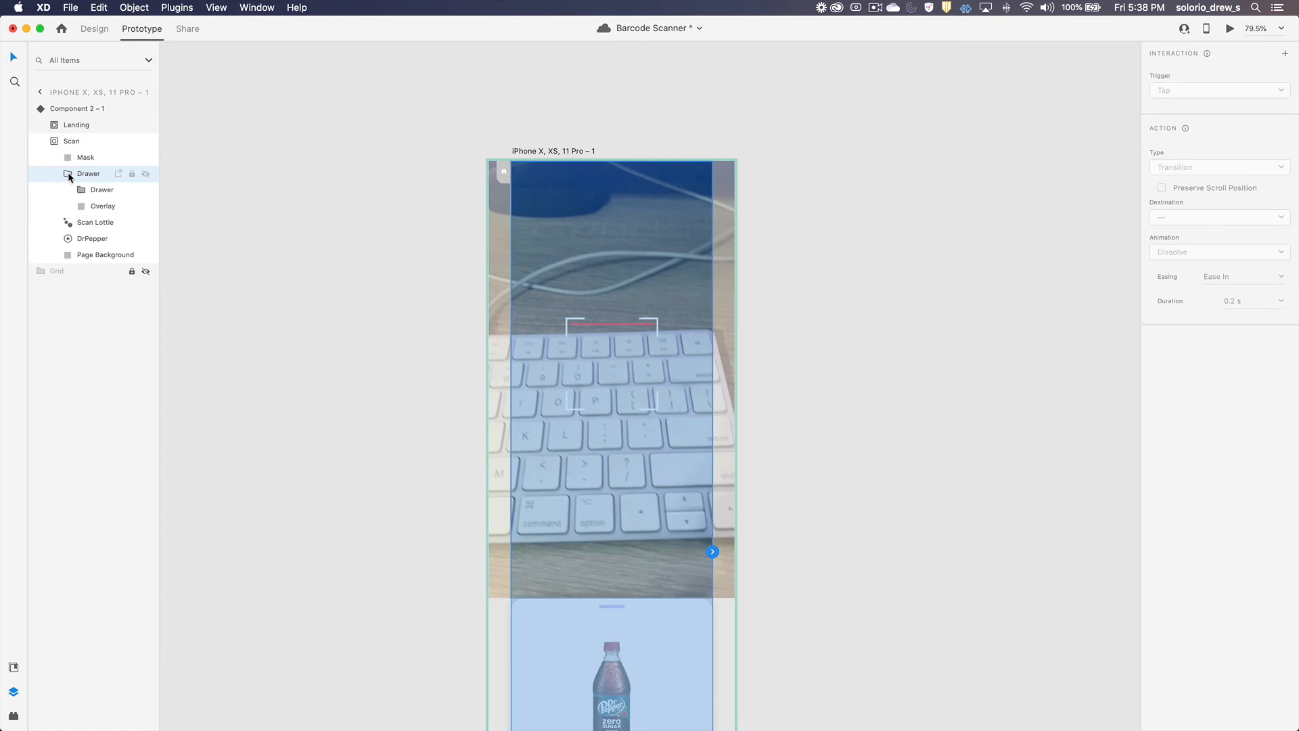
left_click(98, 210)
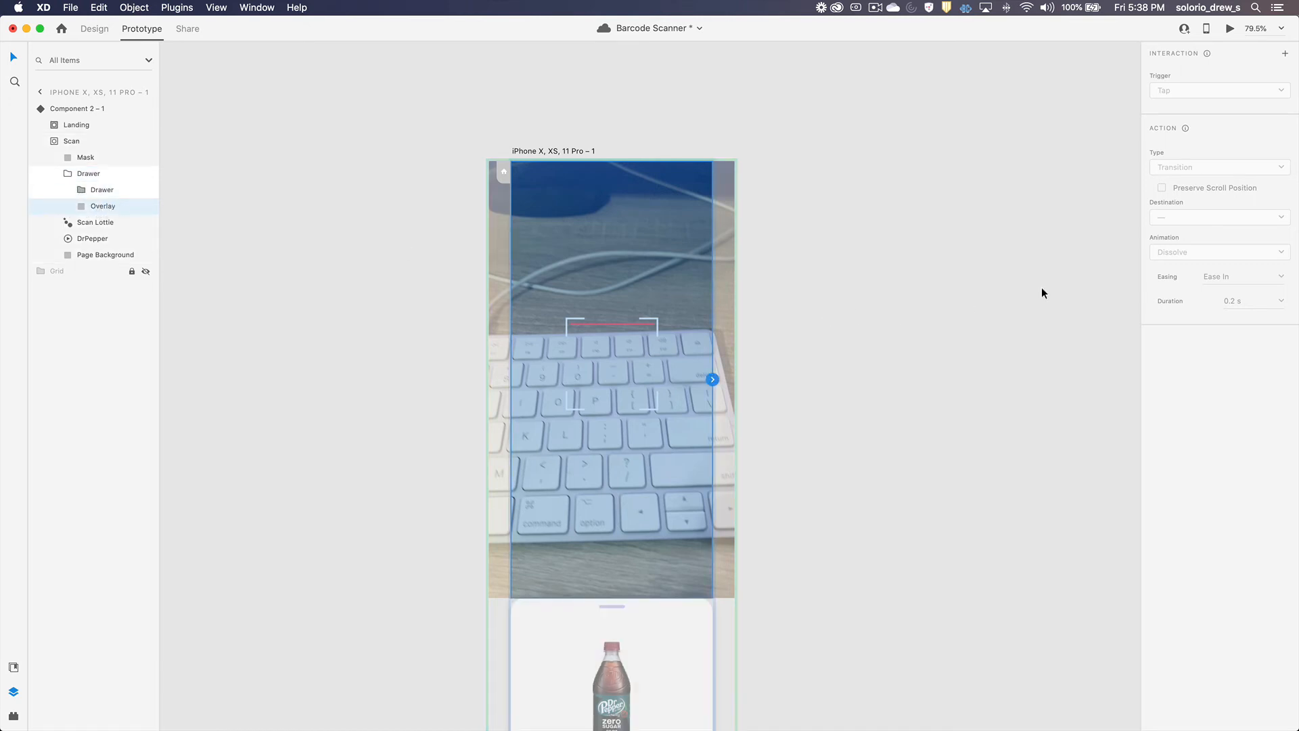
left_click(94, 29)
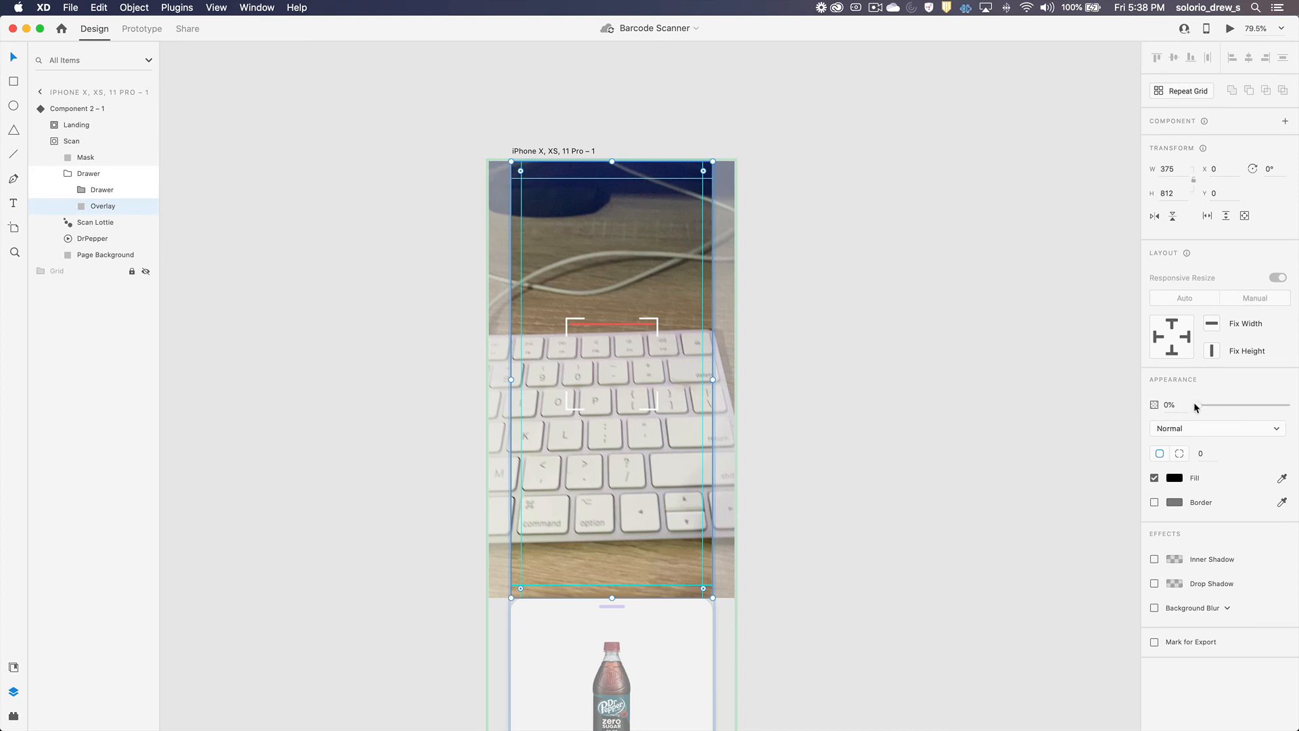
left_click_drag(1194, 405, 1297, 405)
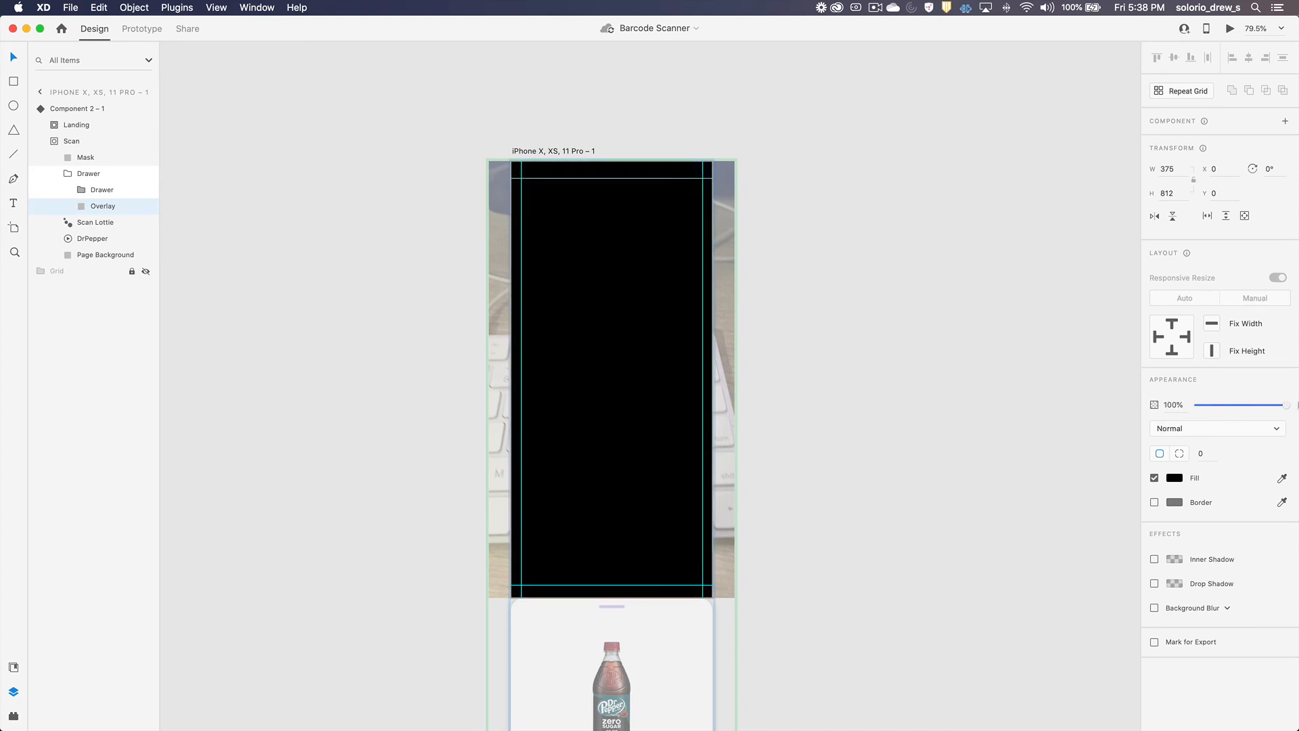
left_click(1175, 406)
type("80")
key("Return")
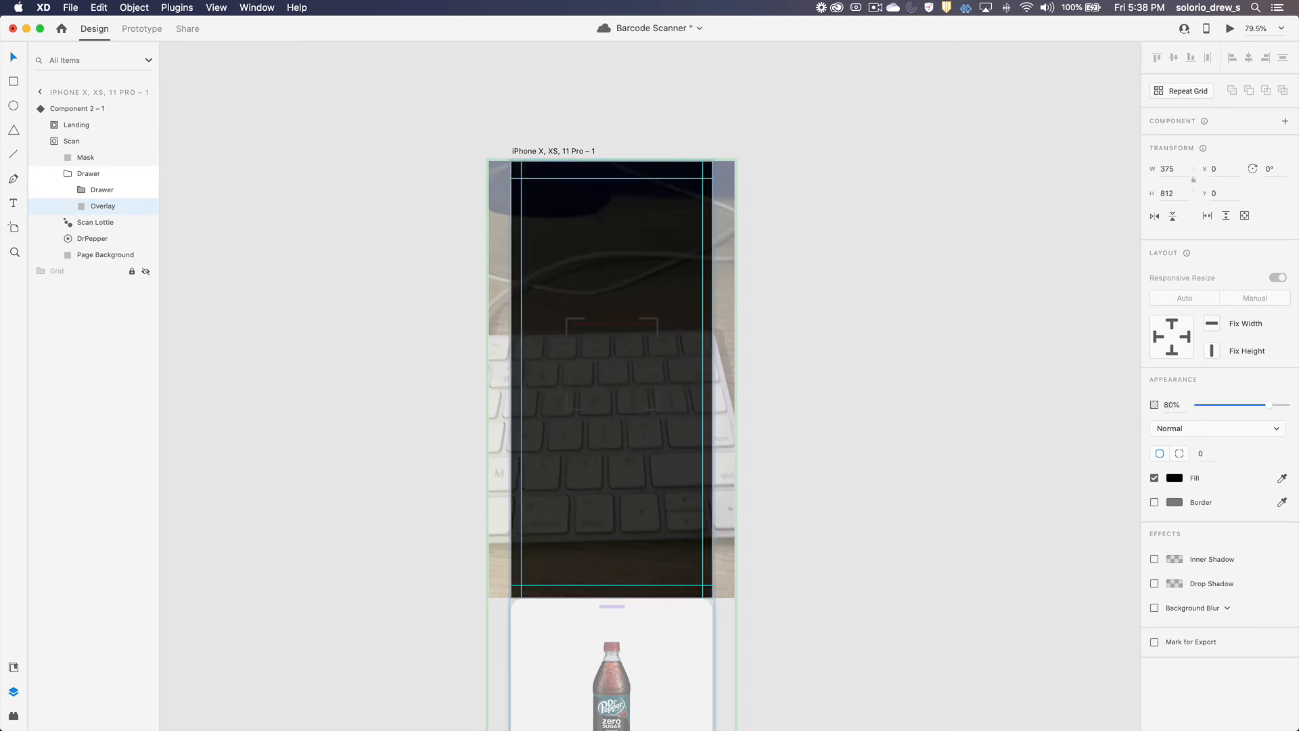
Step: Move the inner Drawer group up onto the artboard to Y 172 in the End state
left_click(98, 193)
left_click_drag(631, 630, 608, 292)
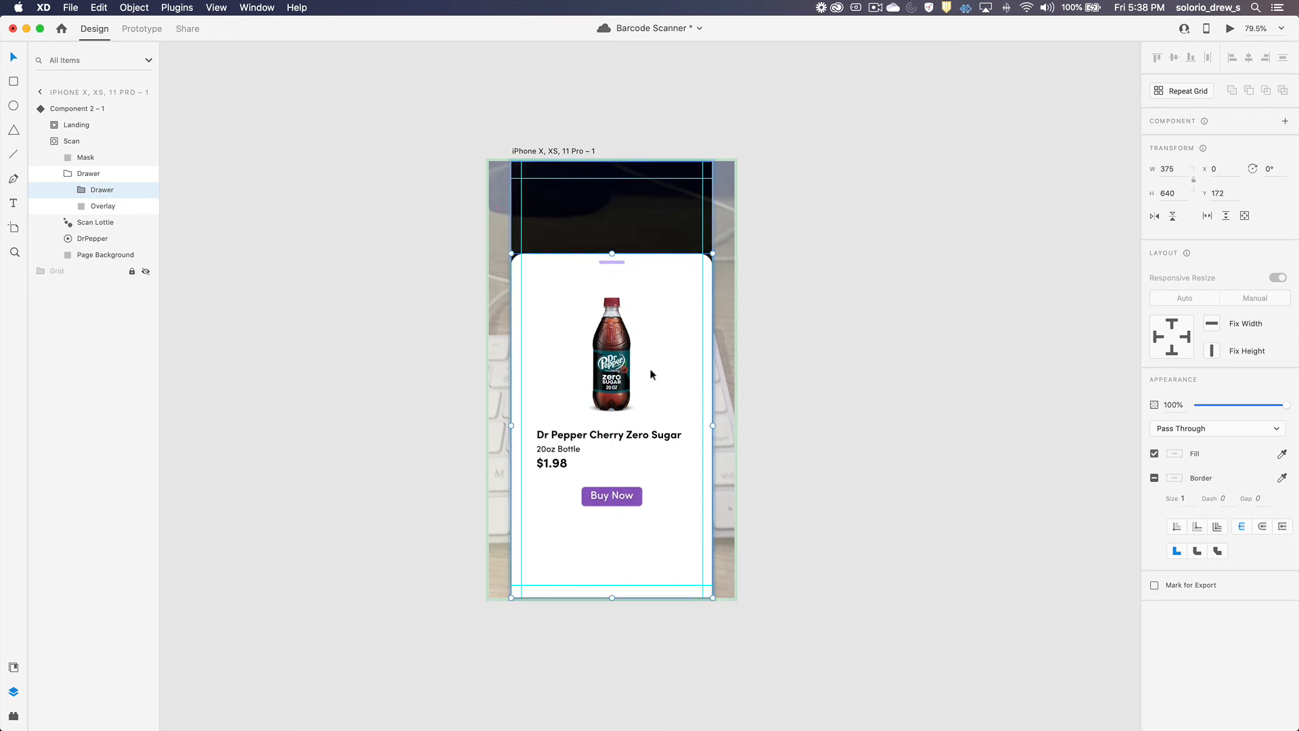
left_click(408, 358)
Step: Switch the component back to its Default State and select the Scan Code Button group inside Landing
left_click(634, 306)
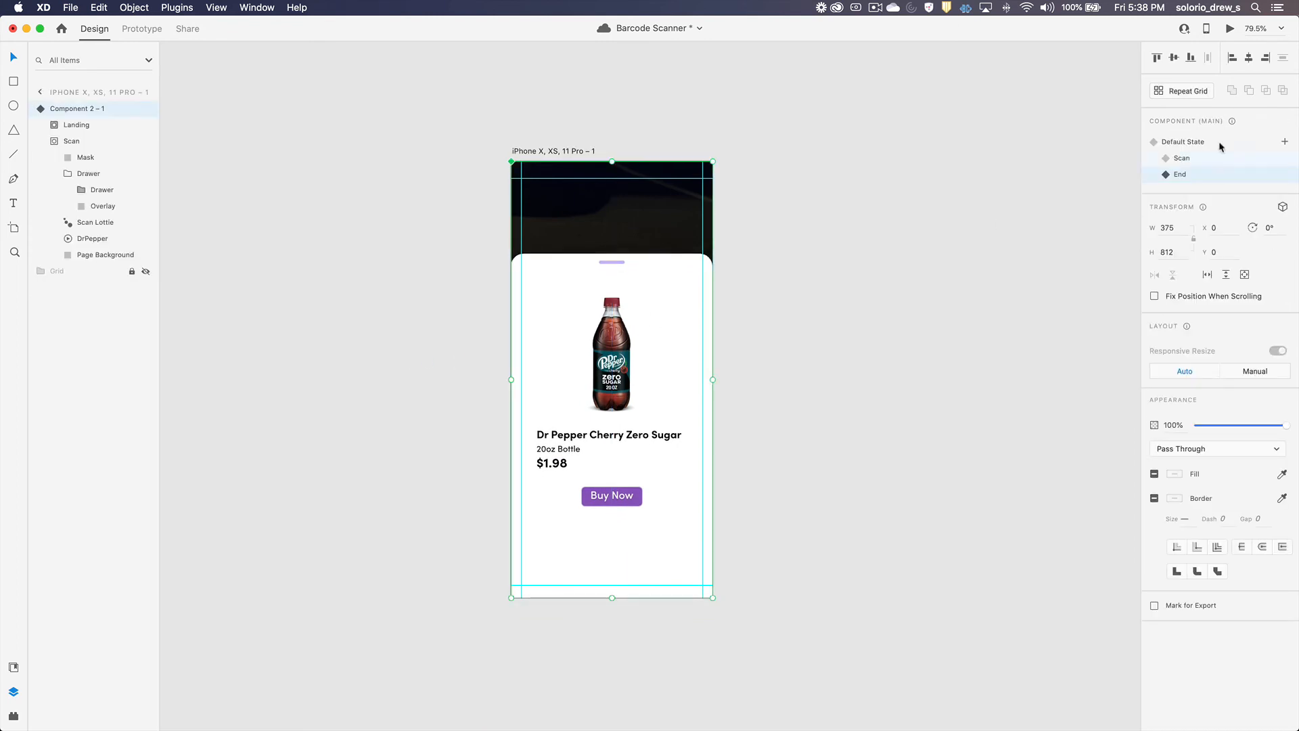
left_click(1181, 159)
left_click(1185, 144)
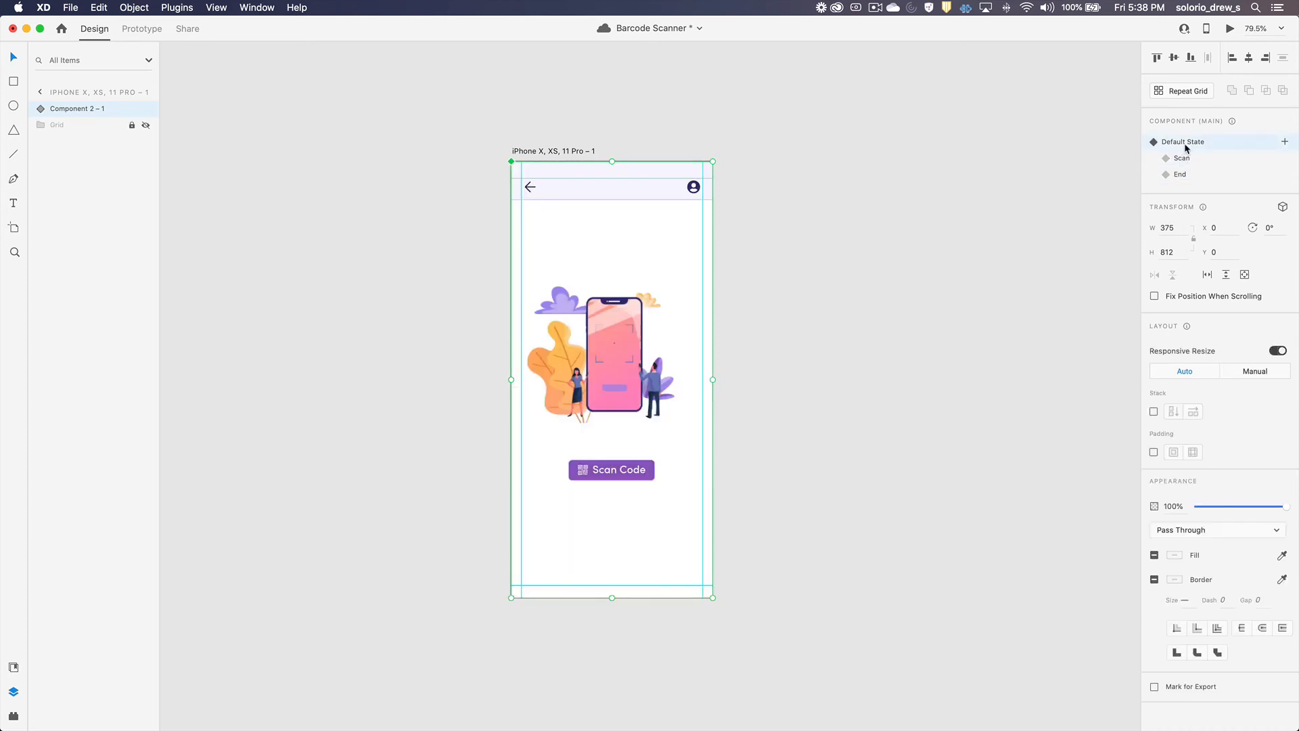
left_click(41, 110)
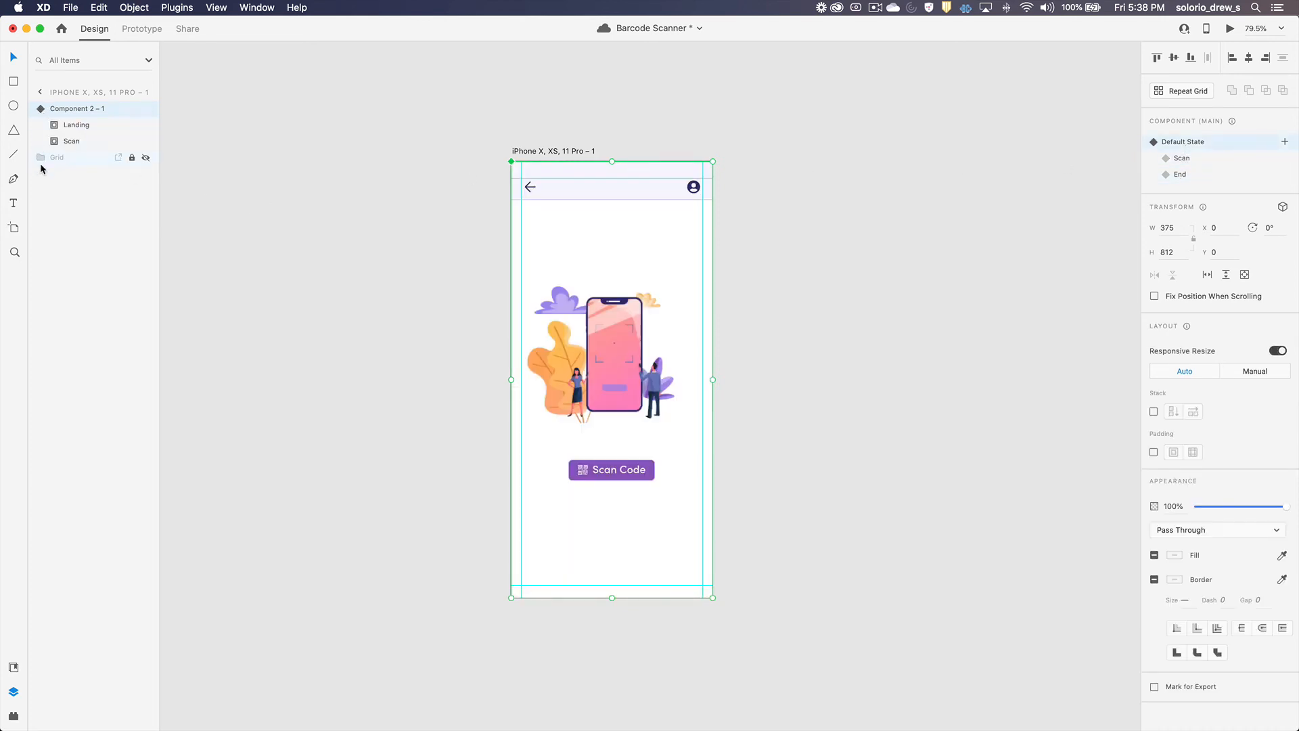
left_click(55, 125)
left_click(104, 190)
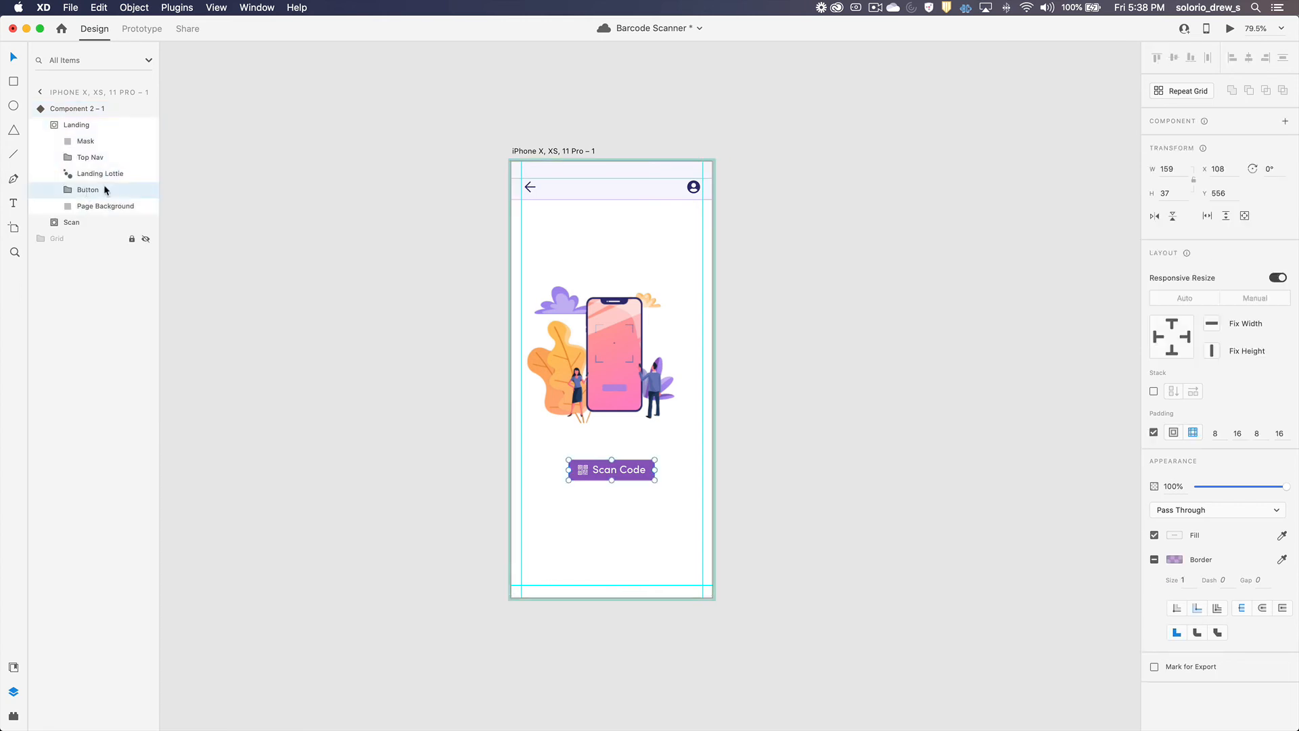
Step: Add a Tap interaction to the Scan Code button that auto-animates to the Scan state
left_click(142, 29)
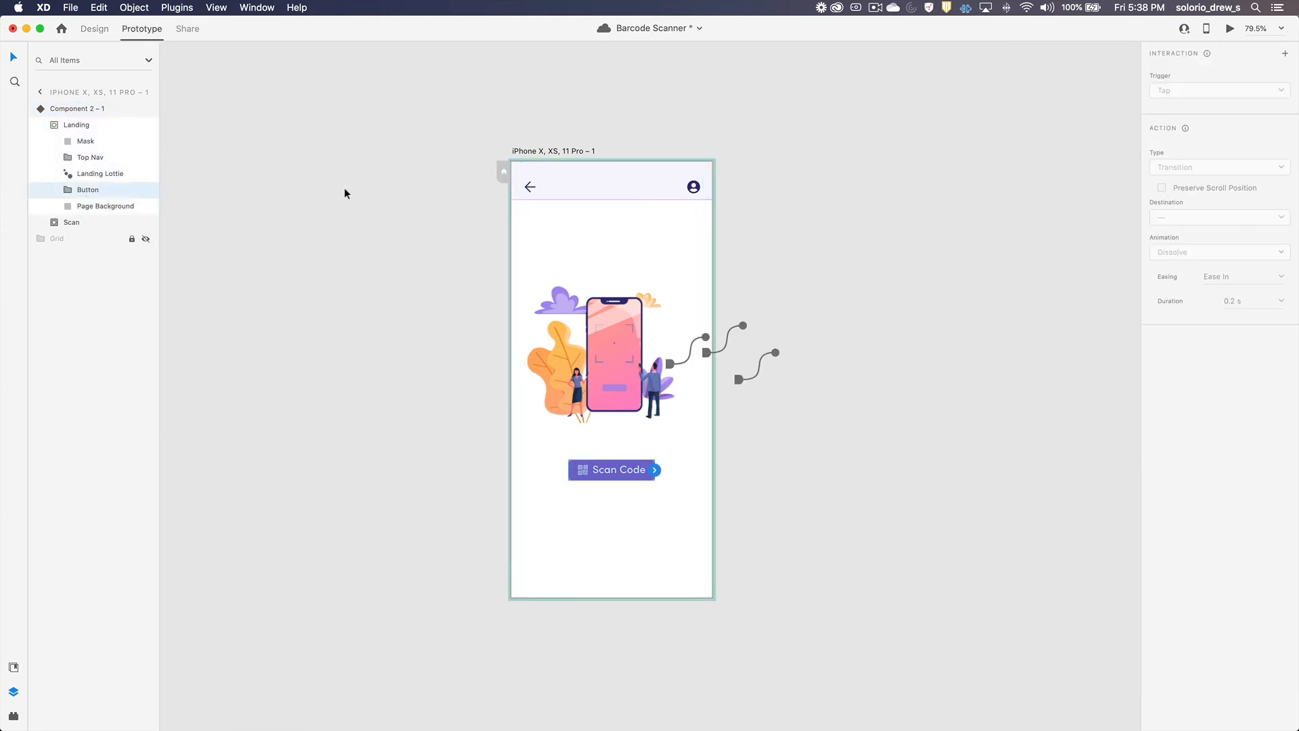
left_click(655, 470)
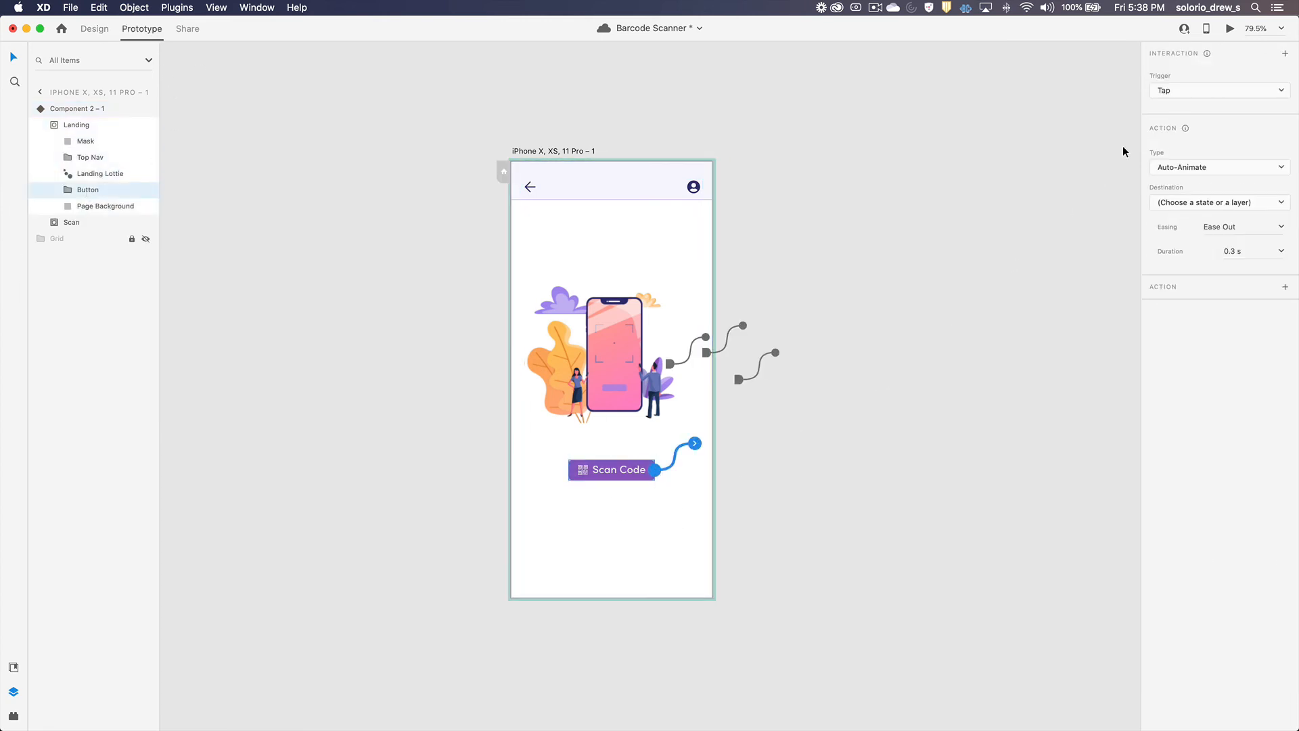
left_click(1185, 202)
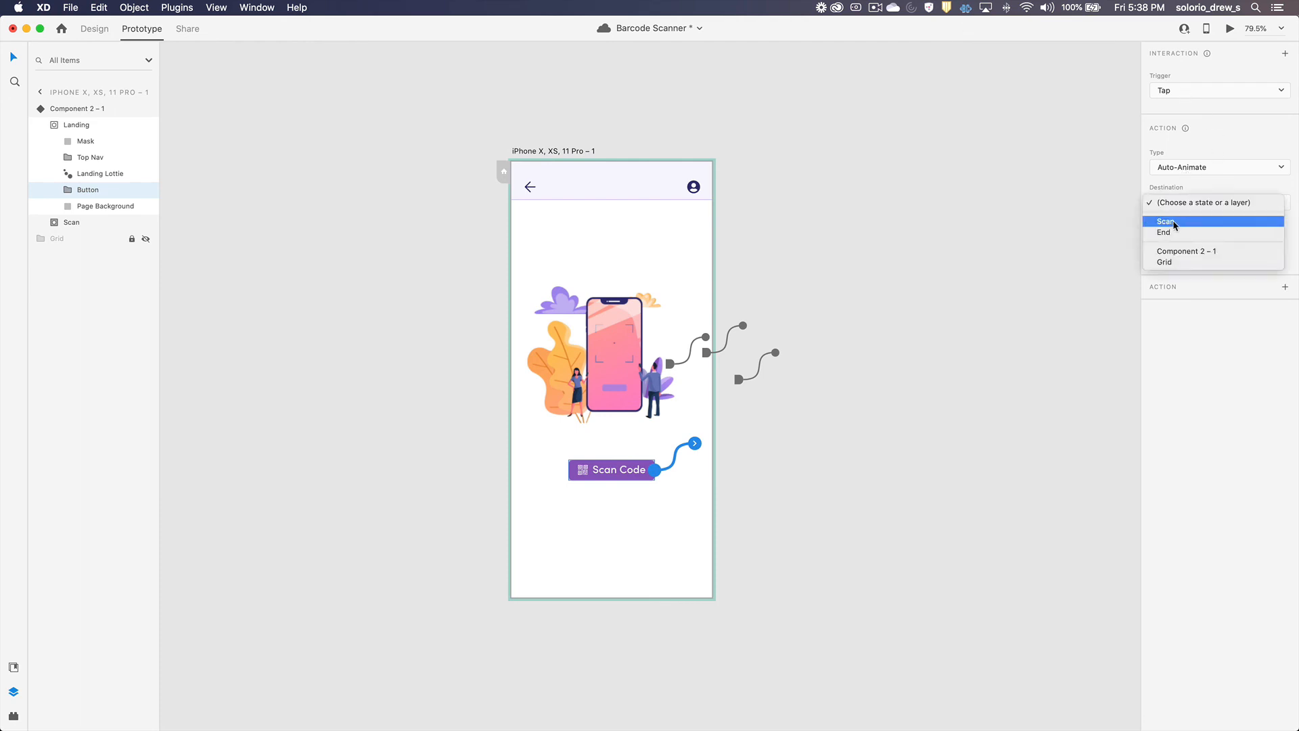
left_click(1177, 219)
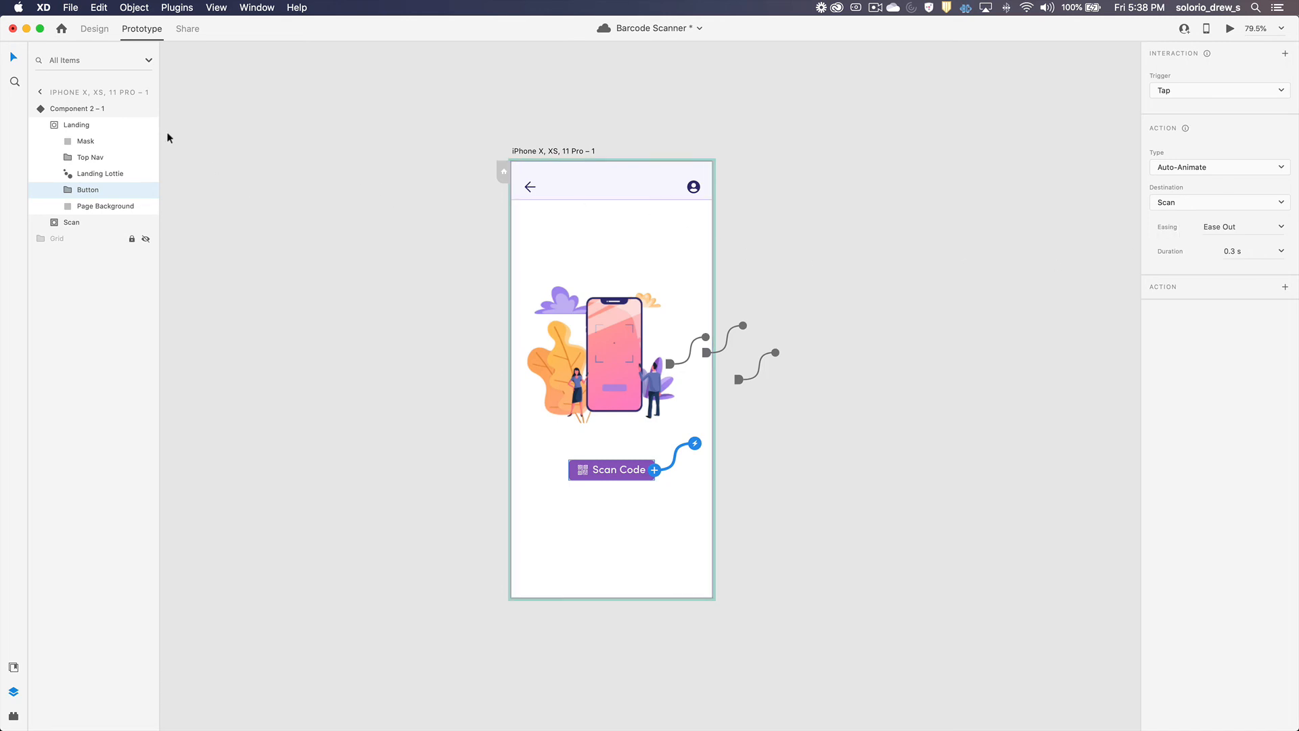
left_click(72, 107)
left_click(736, 132)
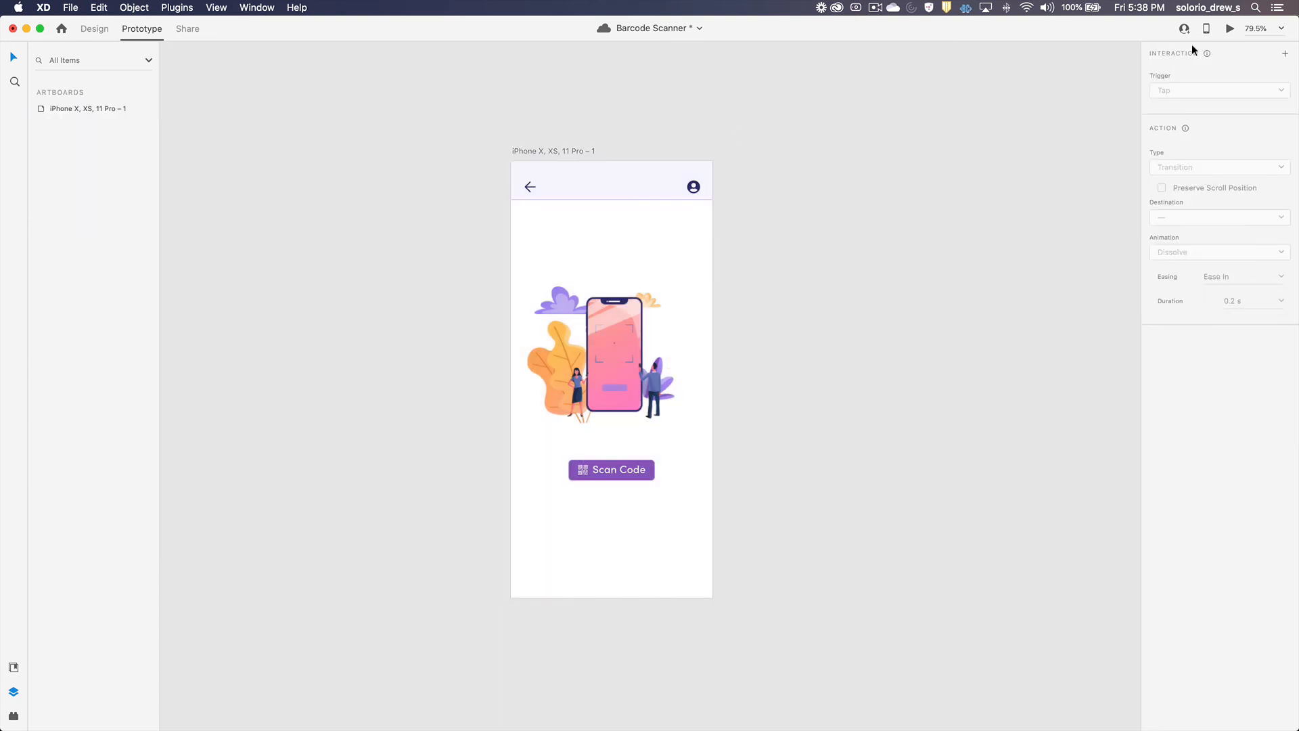
Step: Preview the prototype twice, starting the scan flow from the Scan Code button each time
left_click(1230, 28)
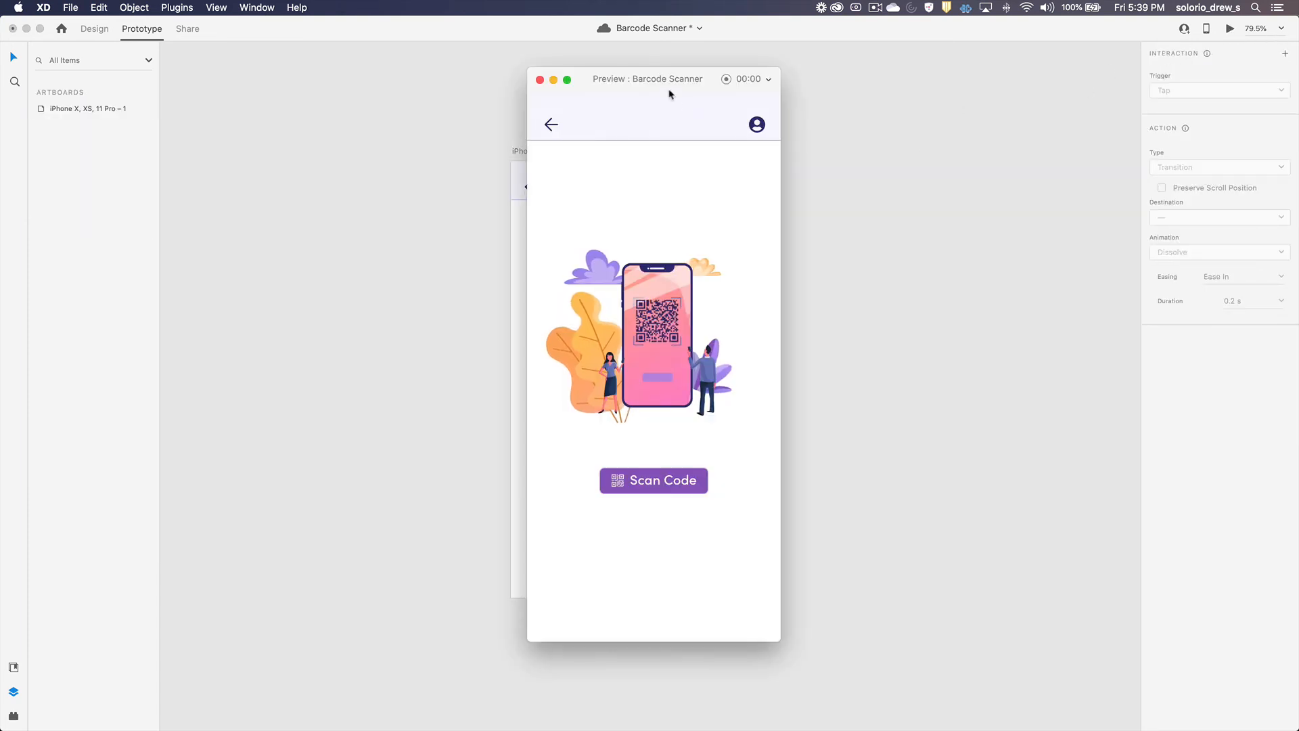
left_click_drag(654, 83, 620, 80)
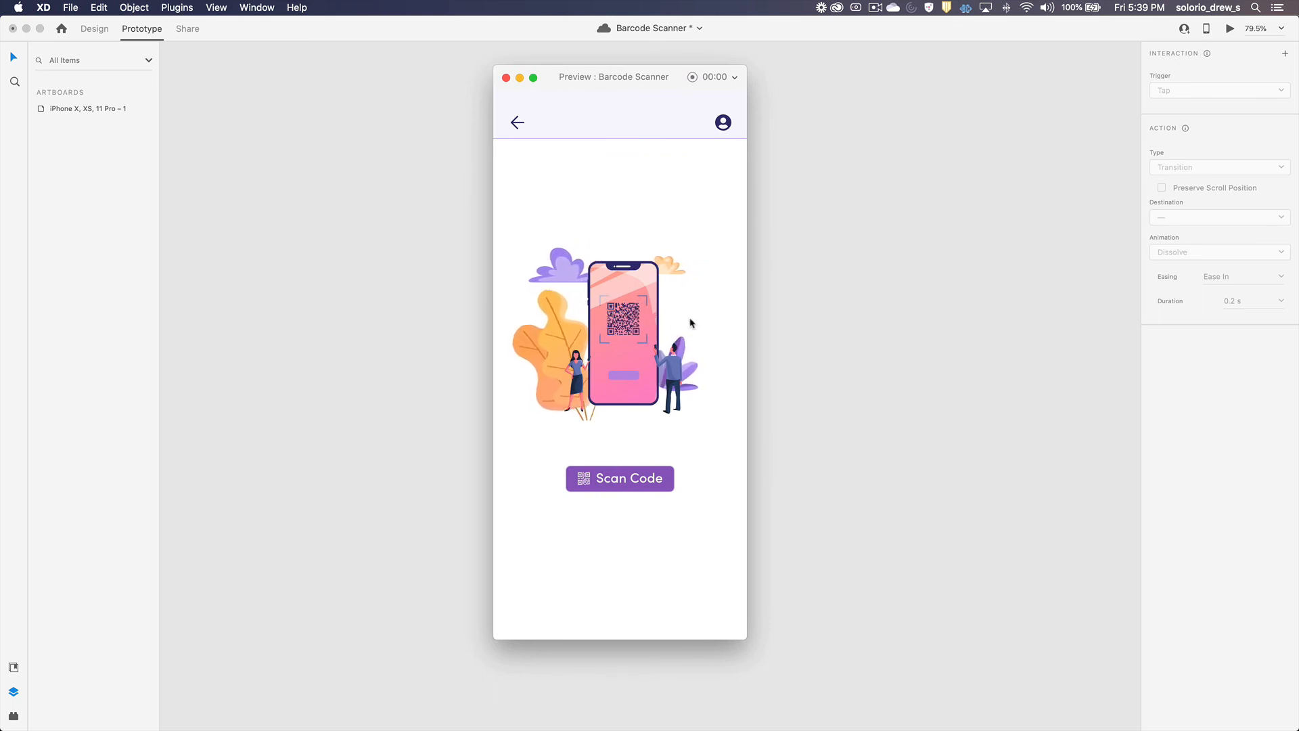
left_click(624, 481)
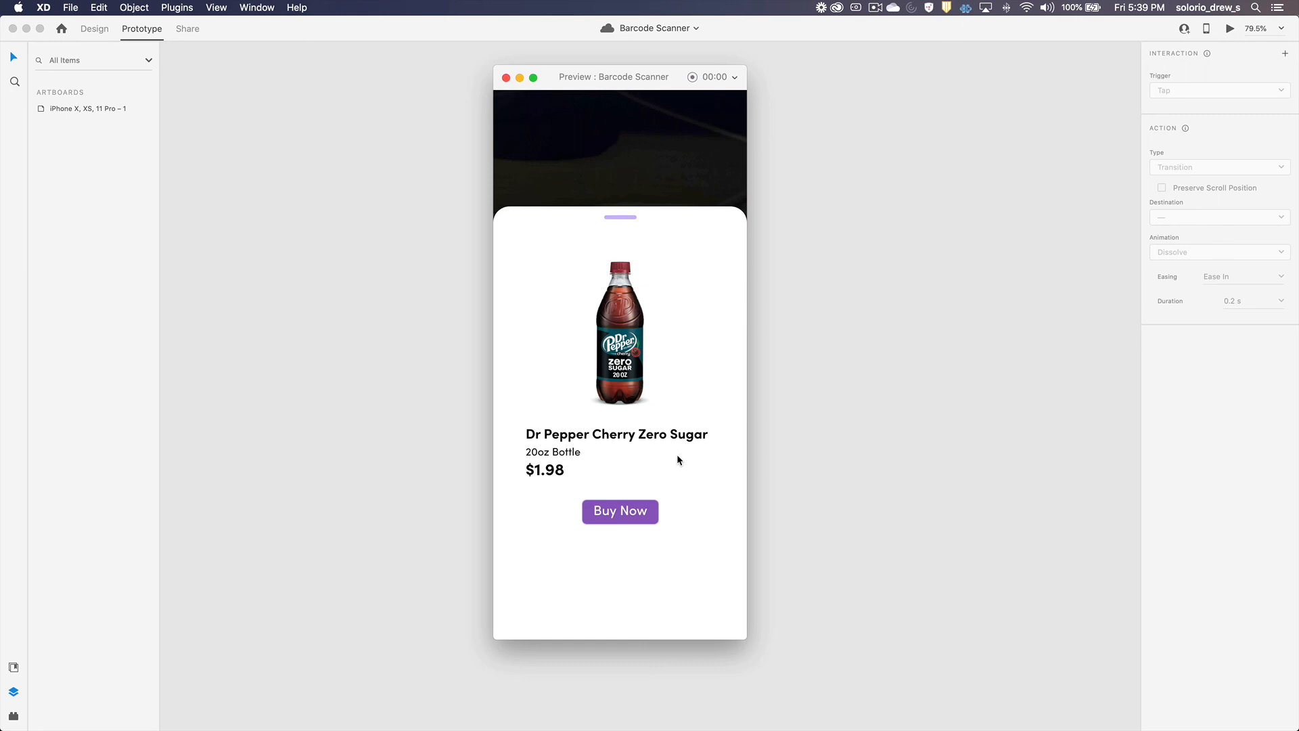
left_click(505, 77)
left_click(1229, 28)
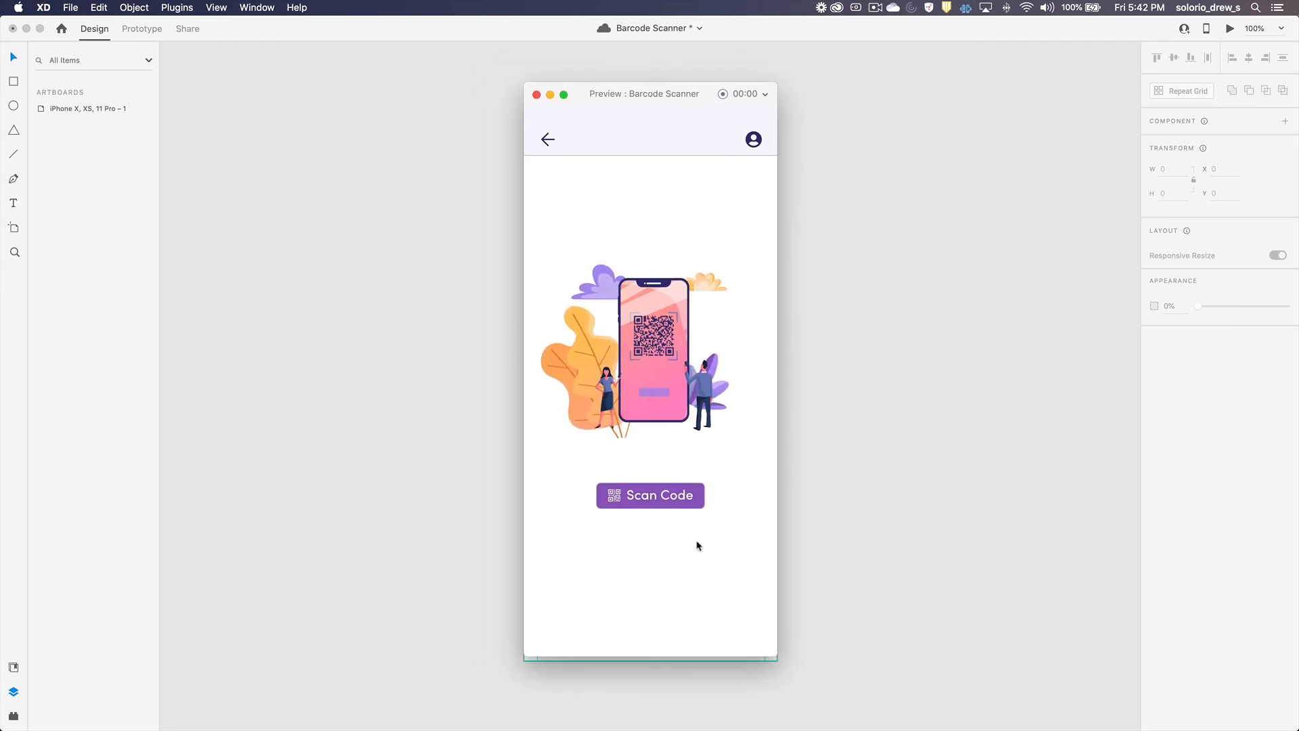
left_click(661, 498)
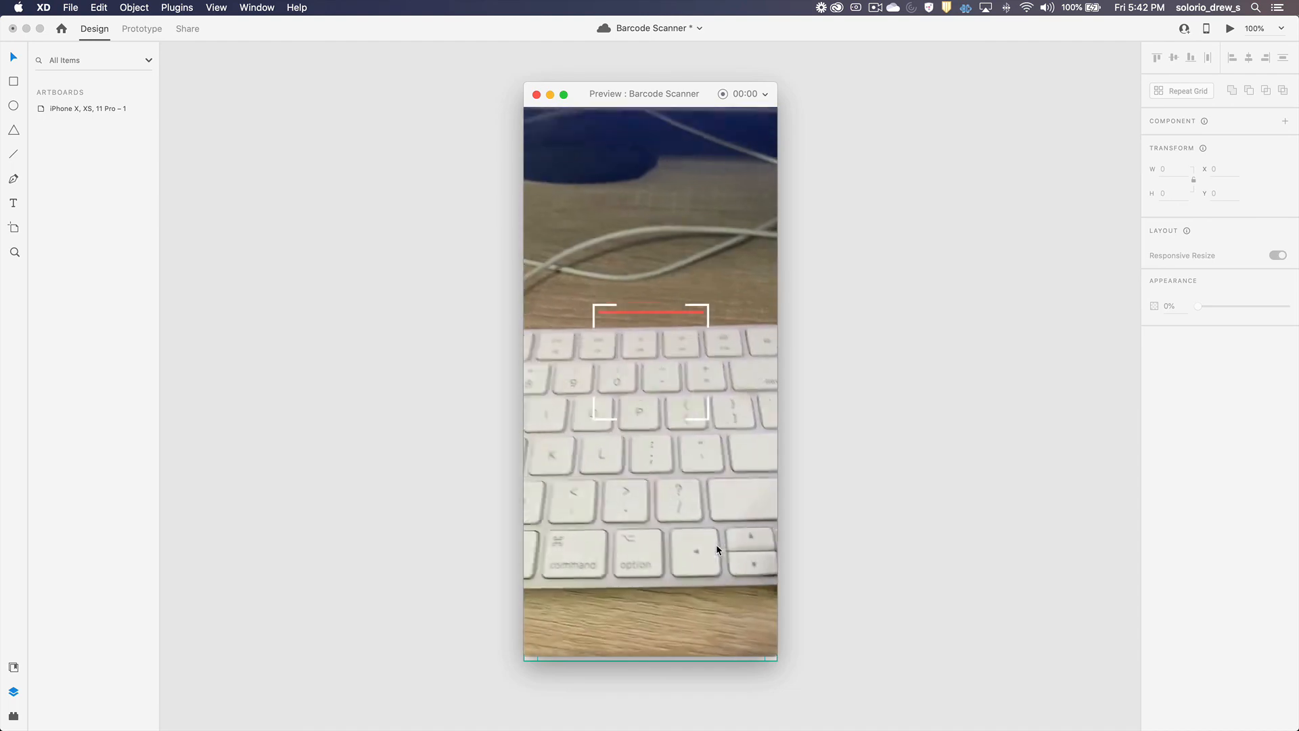